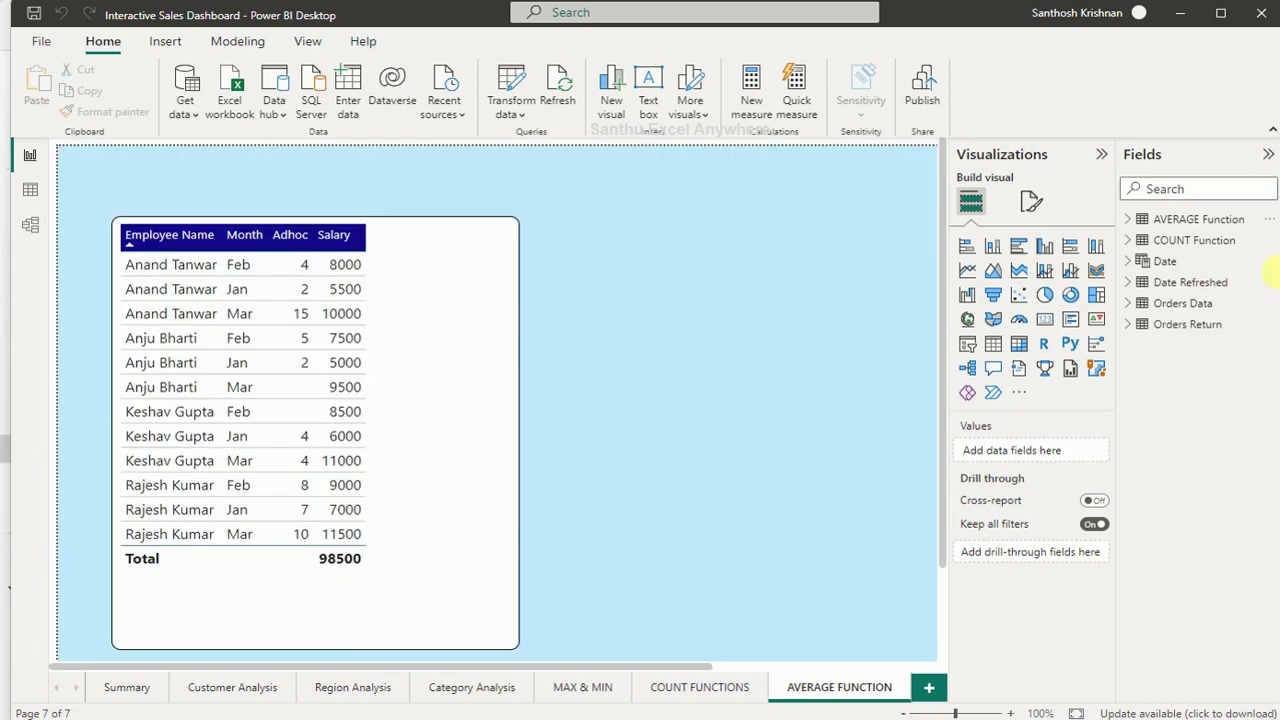
Step: Inspect the AVERAGE Function table's columns and raw salary rows, then return to the report
left_click(1130, 222)
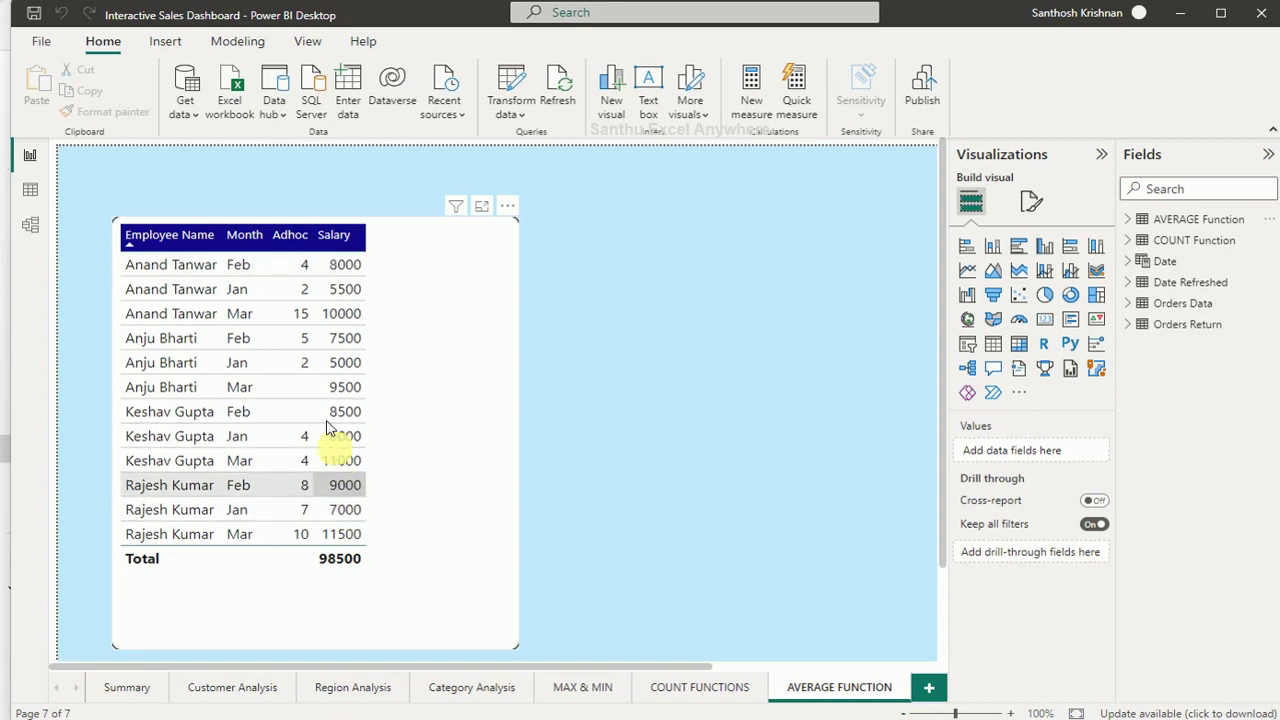
left_click(32, 190)
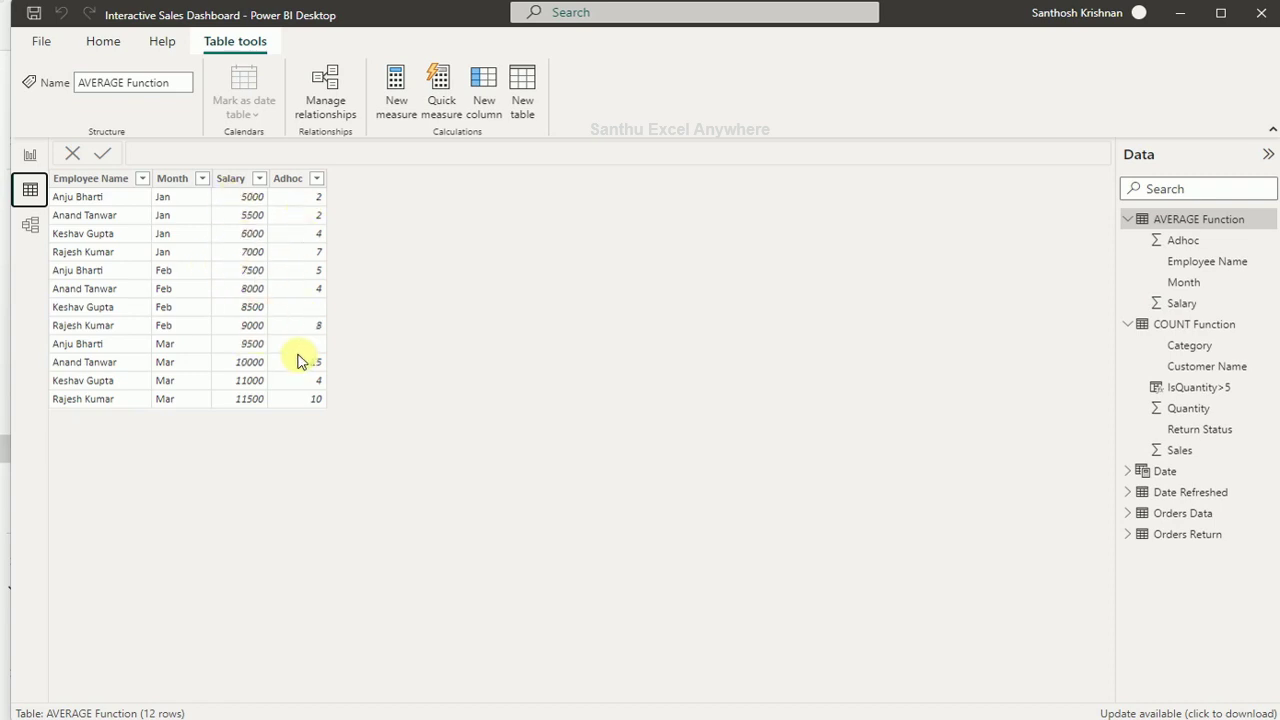
left_click(30, 160)
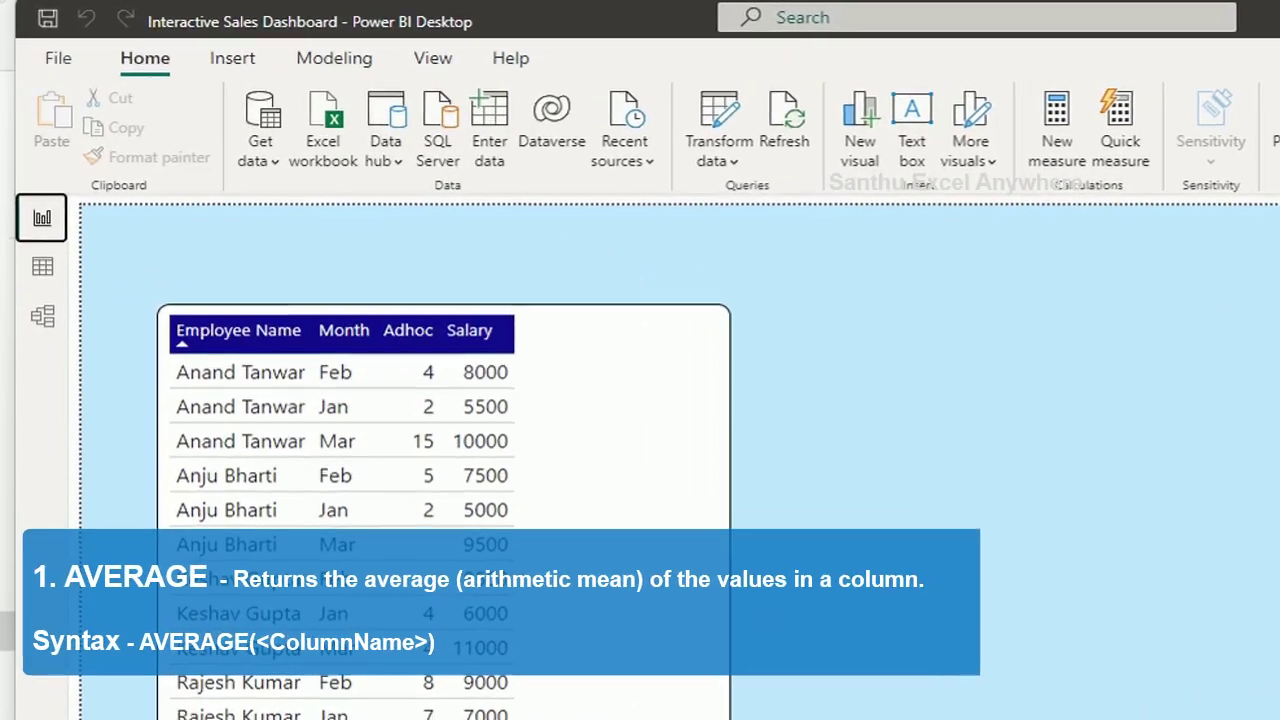
Step: Create the measure AVERAGE = AVERAGE('AVERAGE Function'[Salary])
left_click(1078, 133)
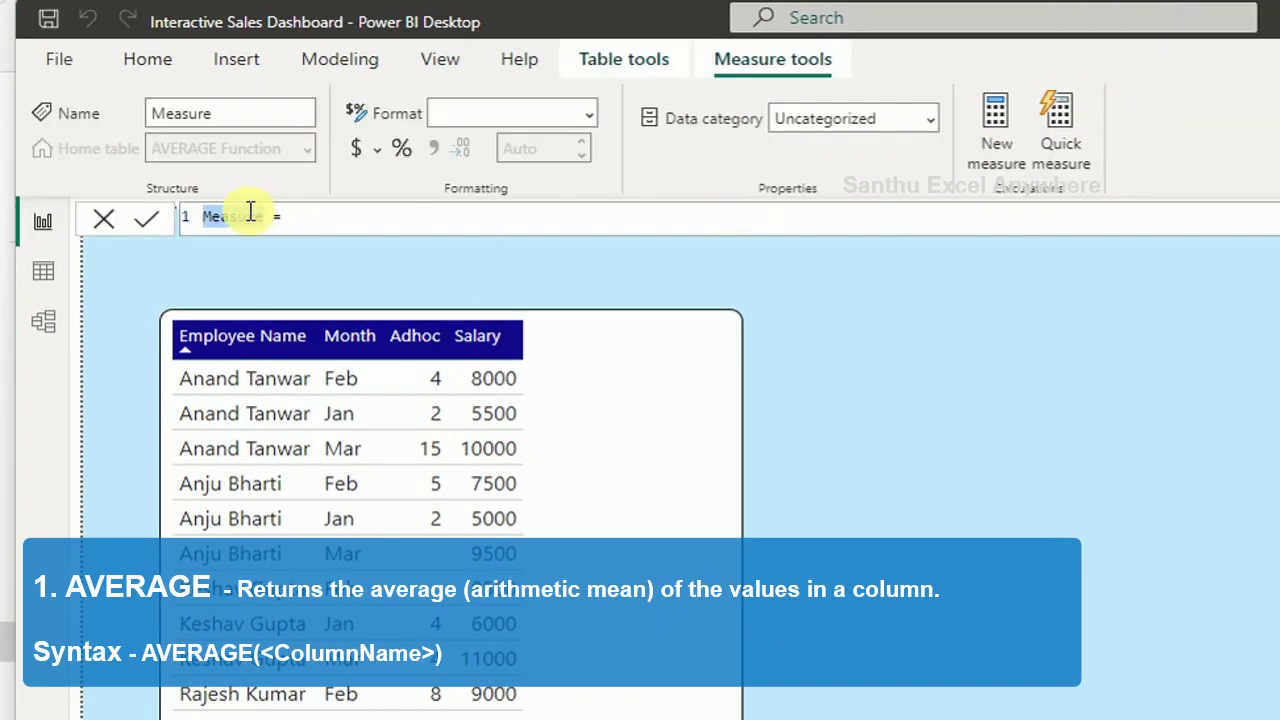
type("AVERAGE")
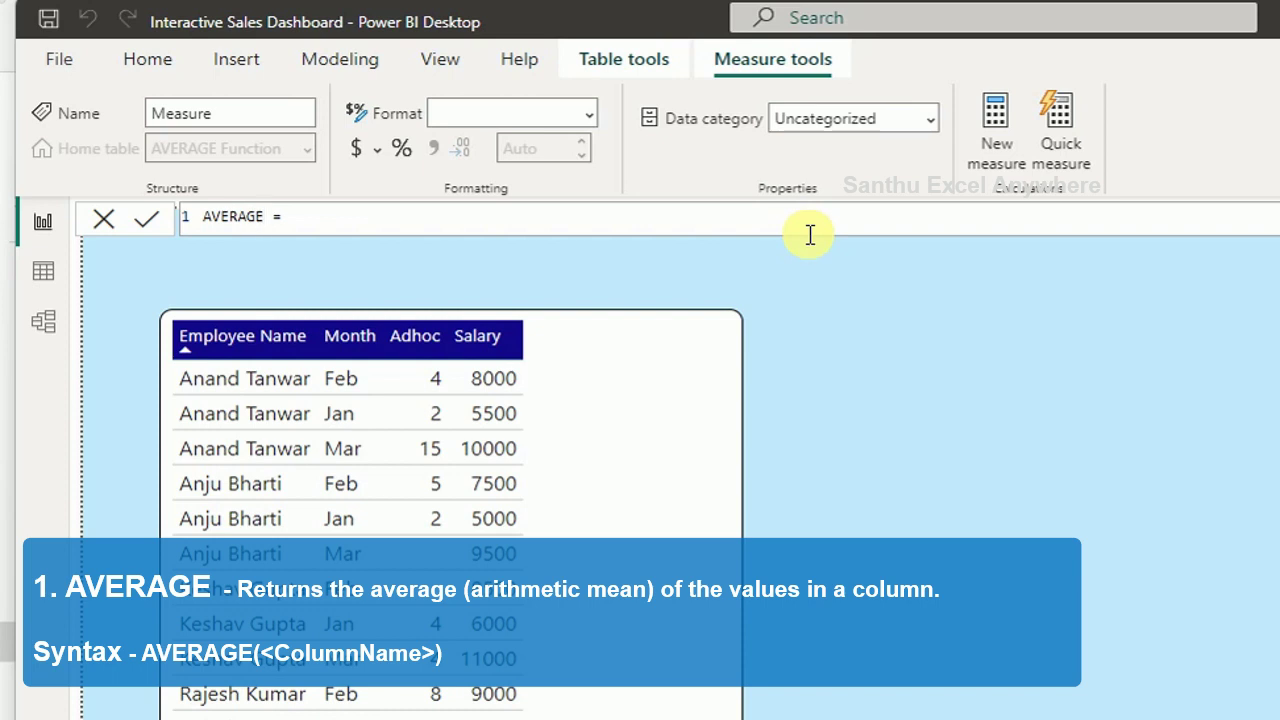
left_click(810, 228)
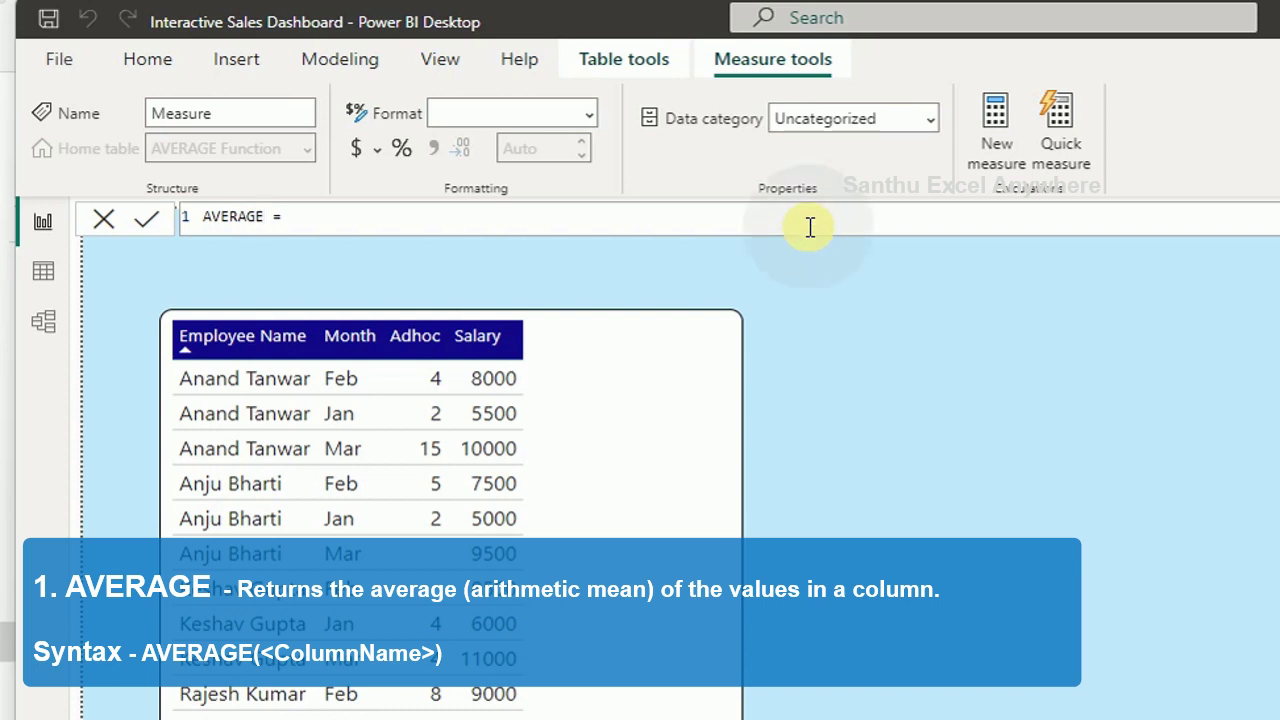
type("AVERAG")
key("Tab")
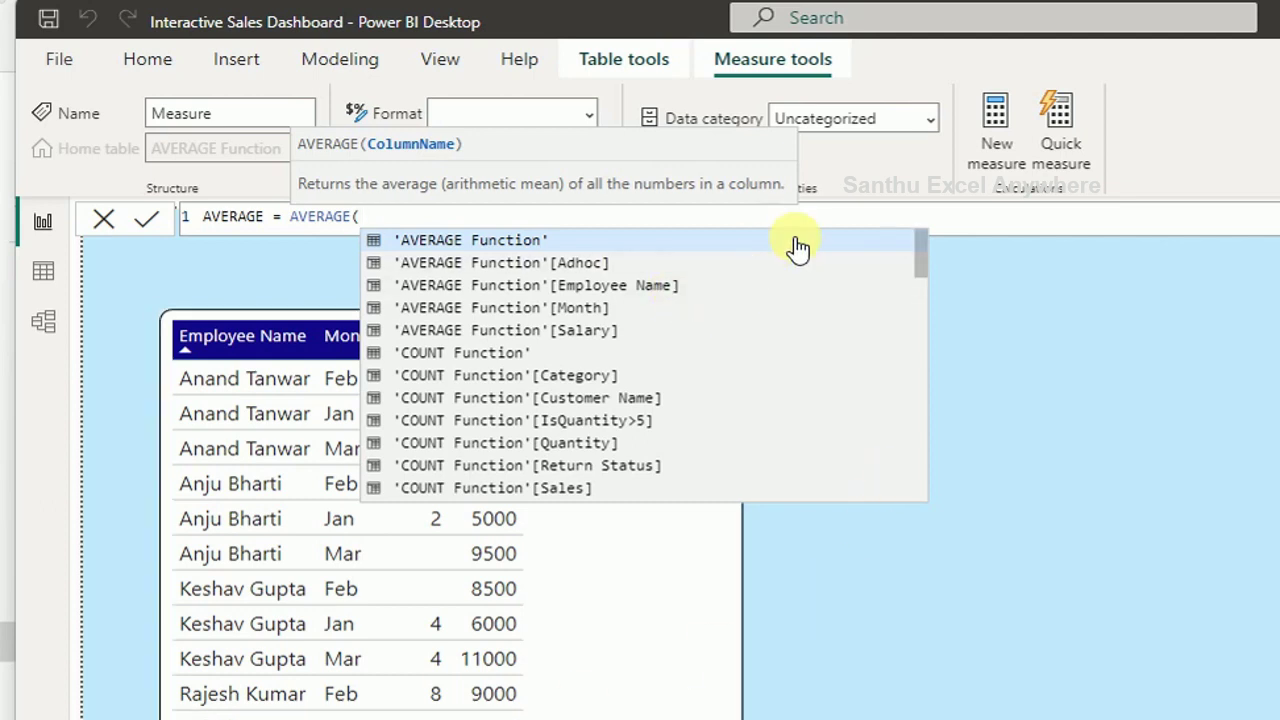
type("sALAR")
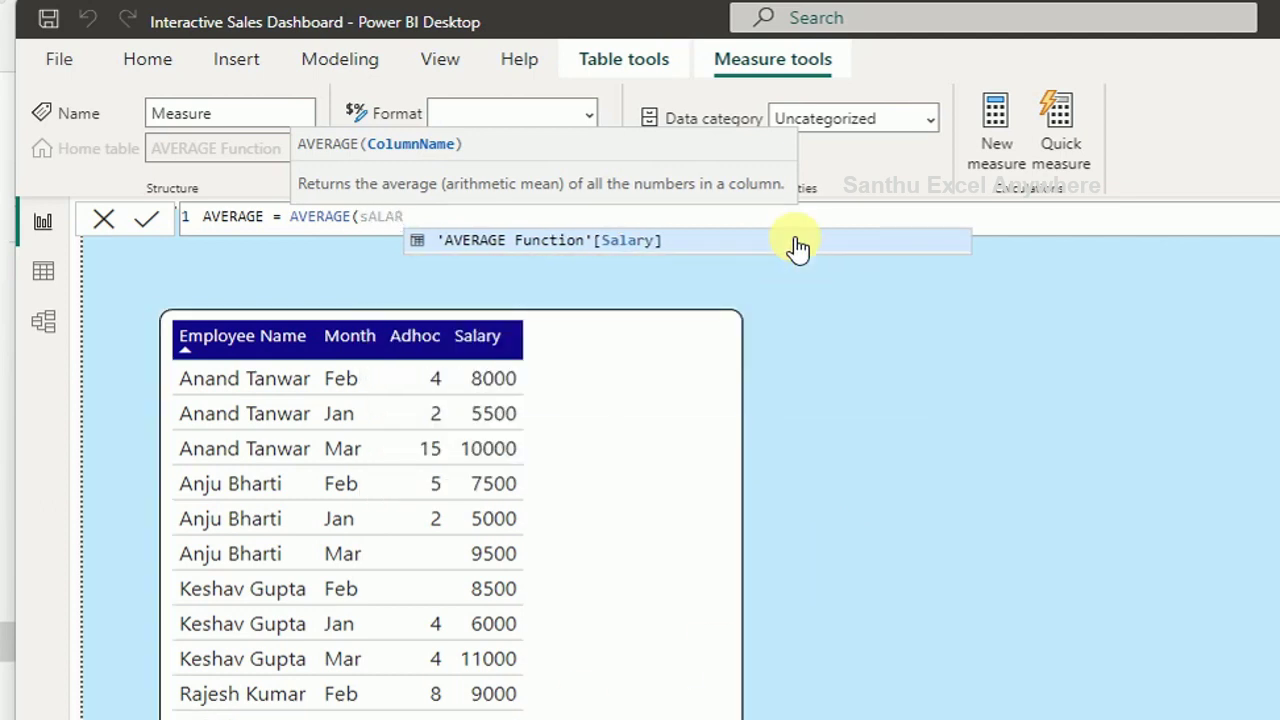
left_click(798, 247)
type(")")
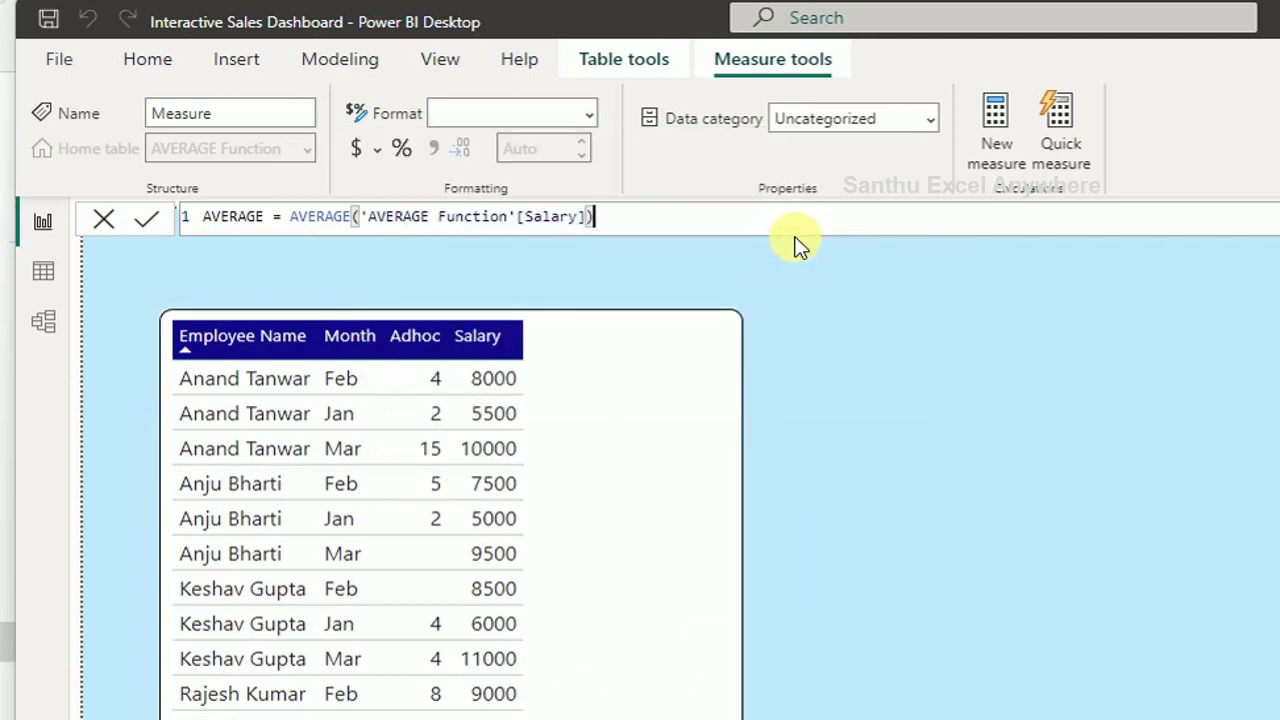
left_click(148, 222)
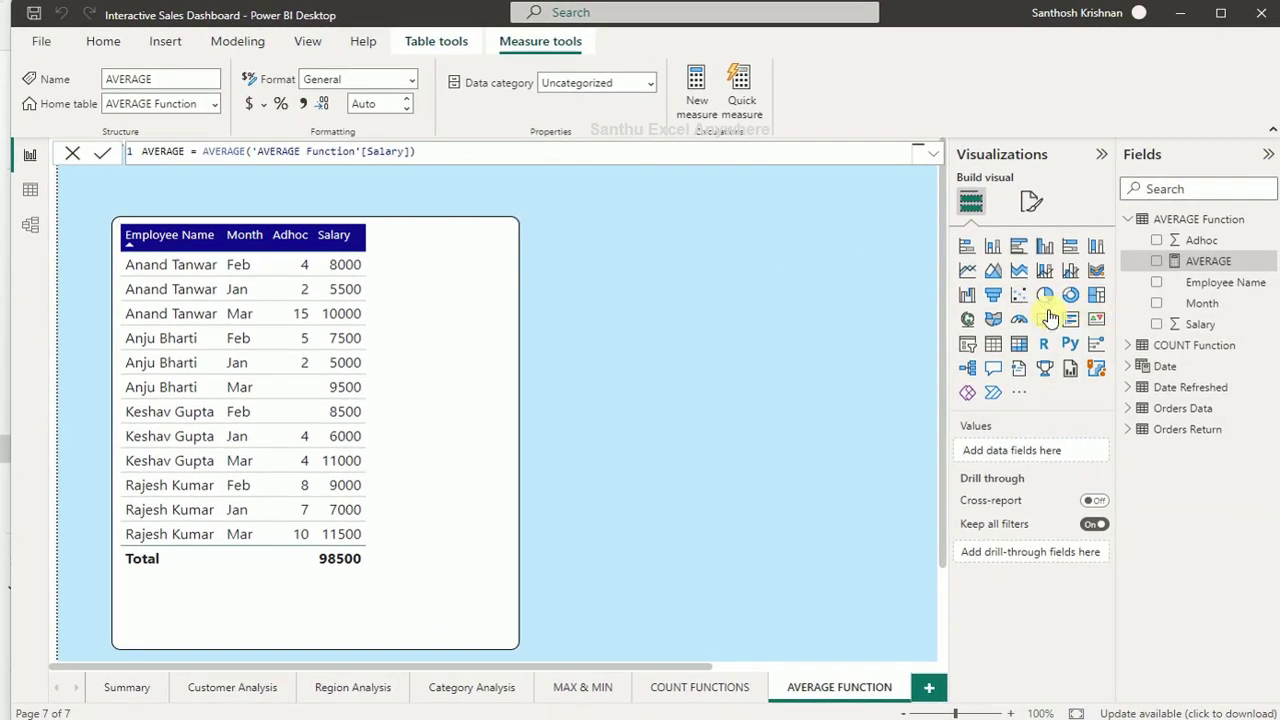
Step: Add a small card beside the salary table showing the AVERAGE measure
left_click(1046, 322)
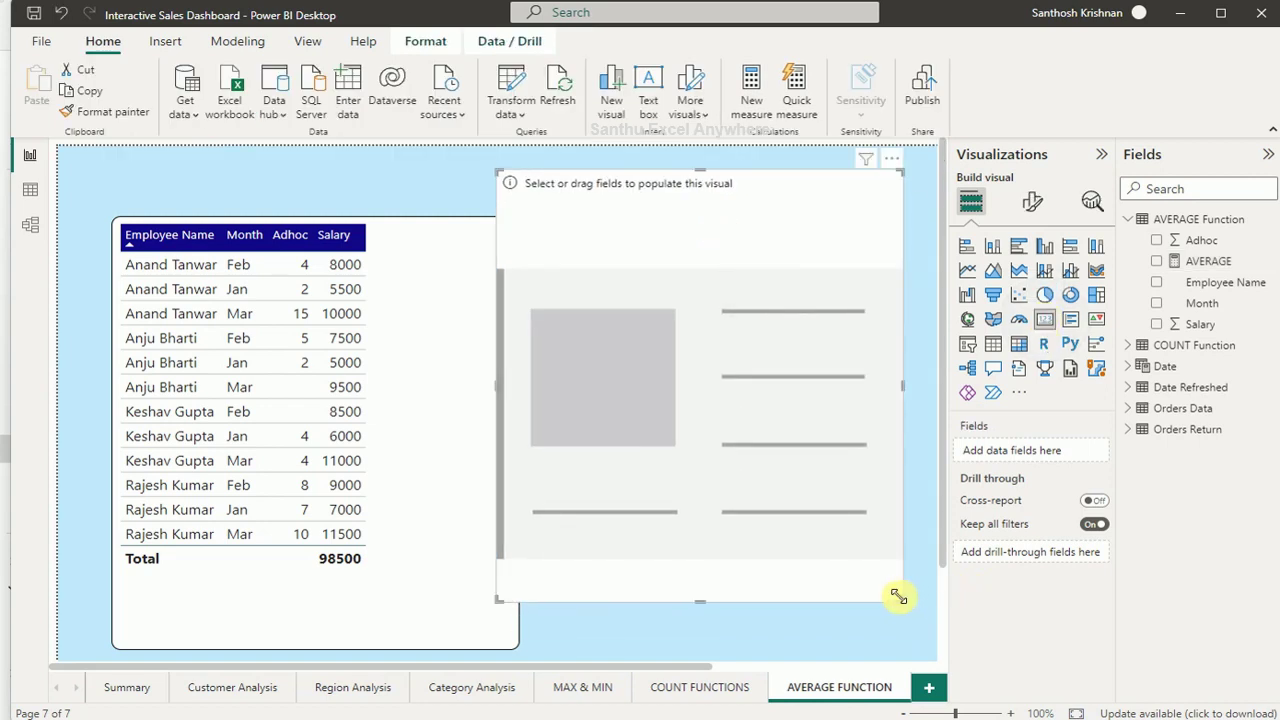
left_click_drag(898, 596, 743, 283)
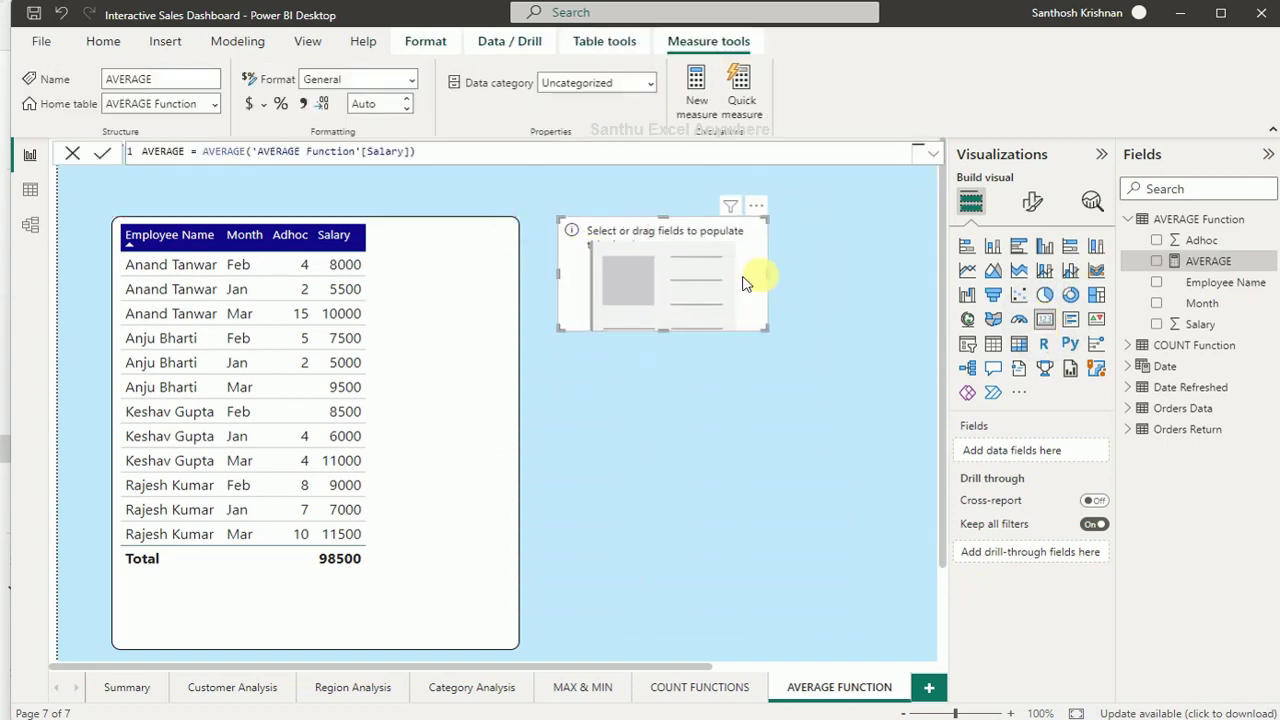
left_click_drag(1208, 261, 688, 273)
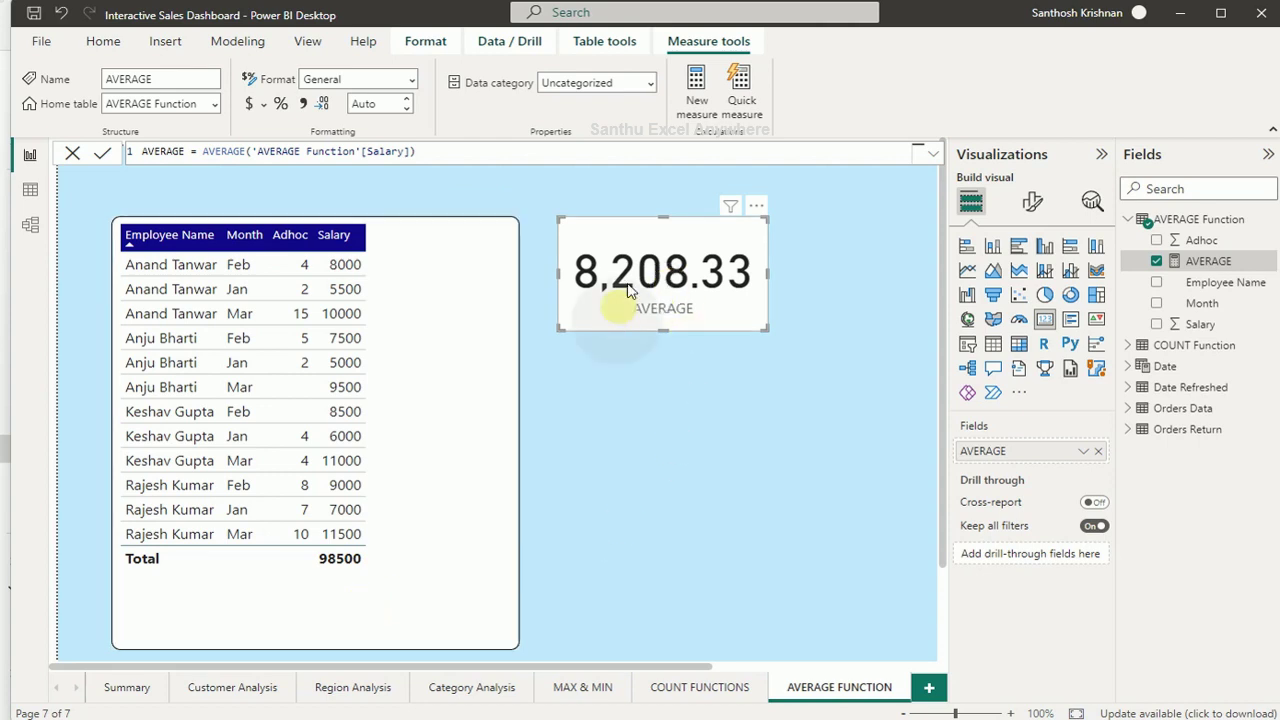
Step: Format the card to show 8,208 without decimals and with a bold category label
left_click(1037, 212)
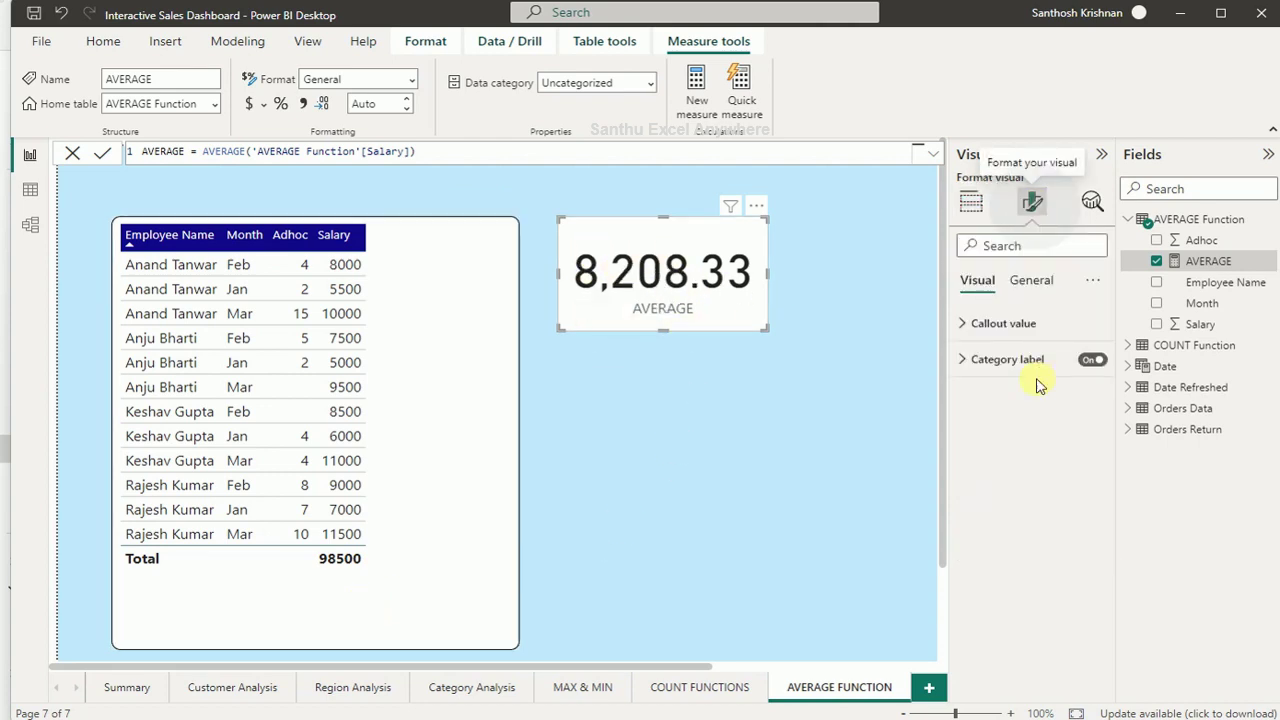
left_click(1000, 323)
left_click(997, 484)
left_click(997, 484)
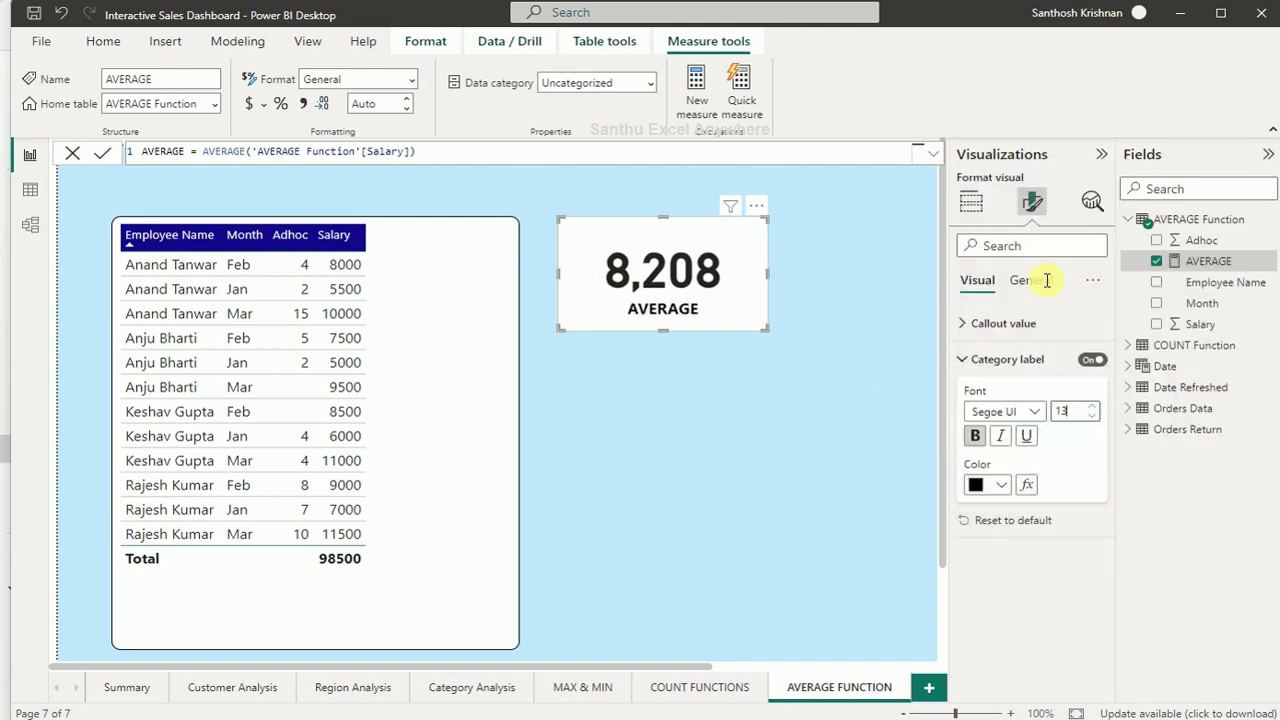
left_click(1046, 277)
left_click(751, 349)
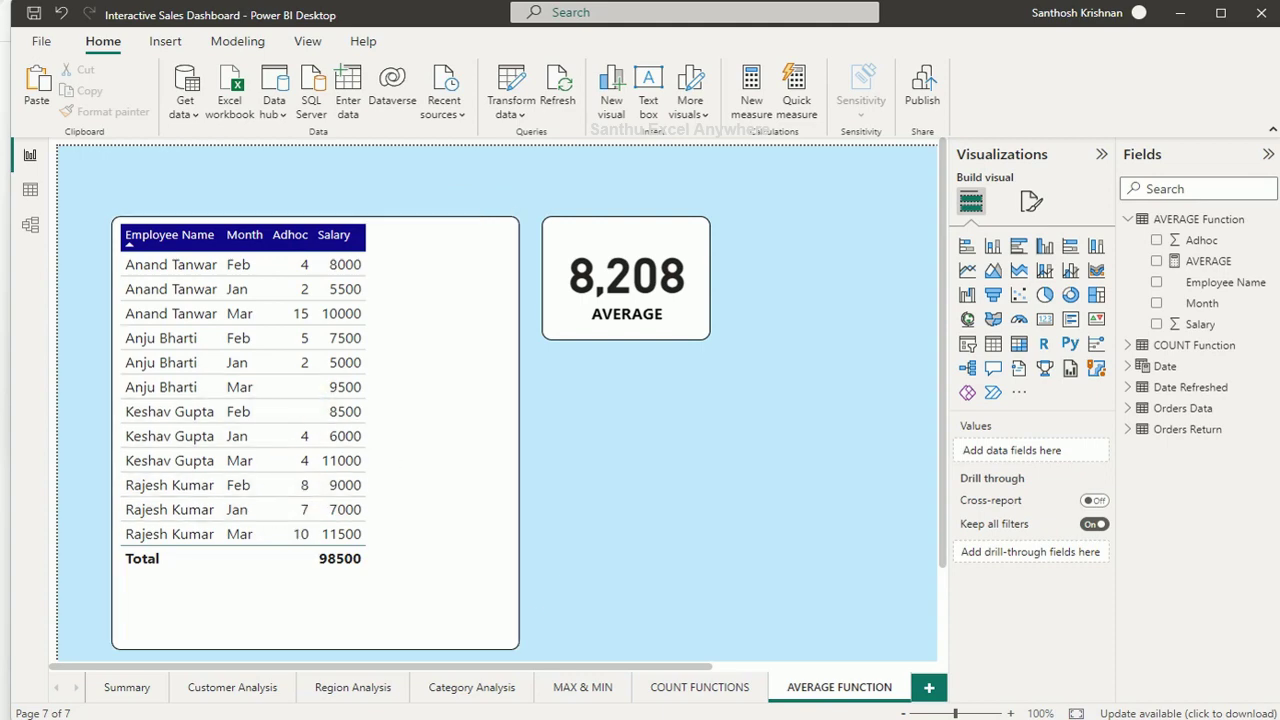
Step: Check the Adhoc values in Excel cells D2:D13, then minimize Excel
key("alt+Tab")
left_click(496, 196)
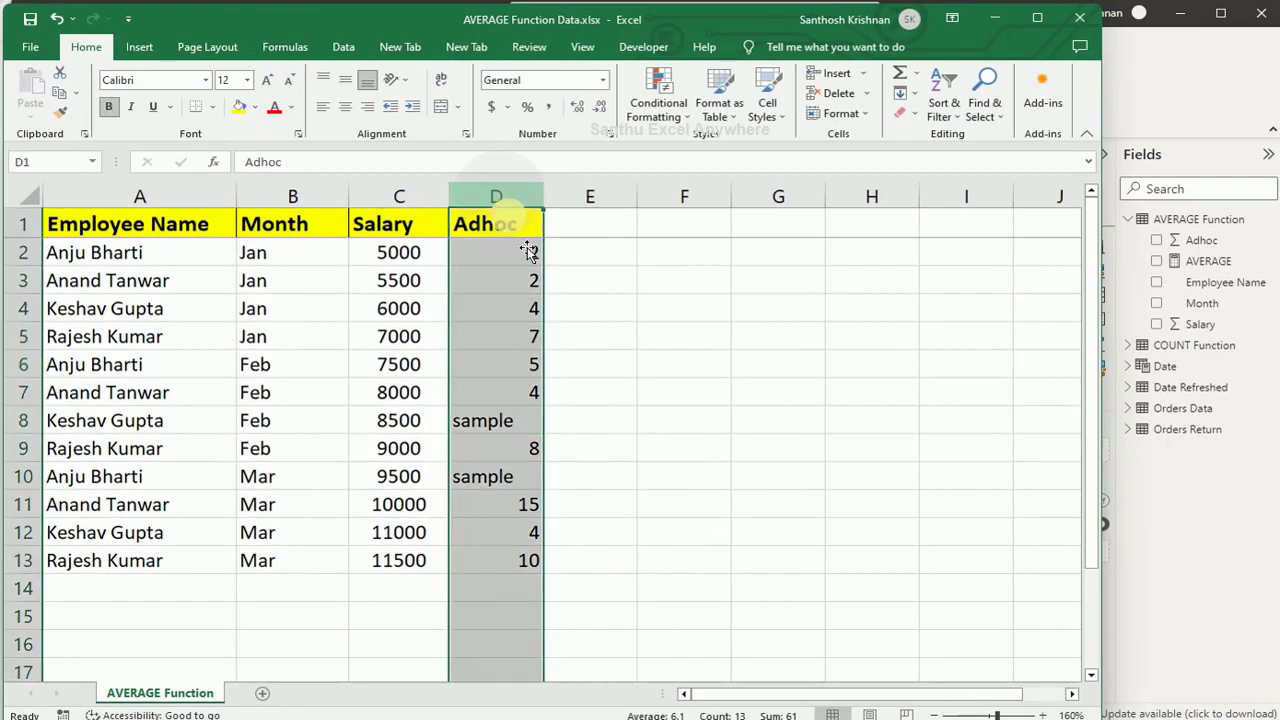
left_click_drag(494, 252, 495, 553)
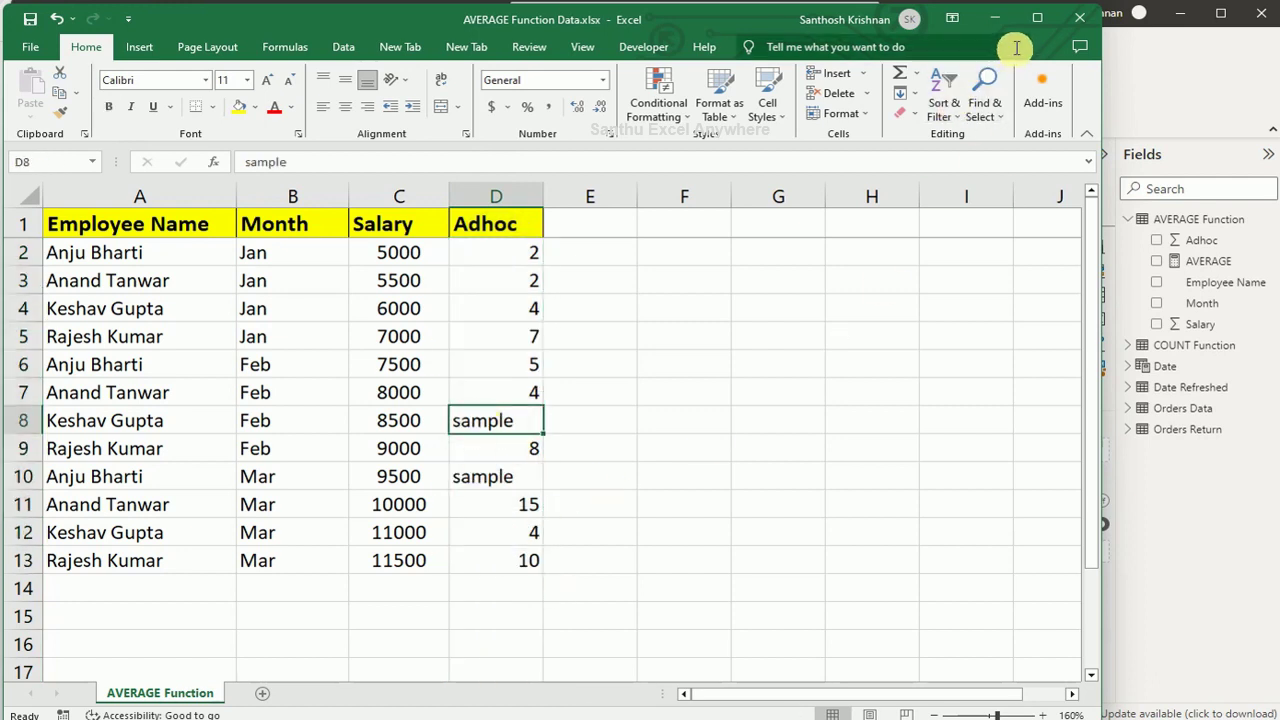
left_click(995, 18)
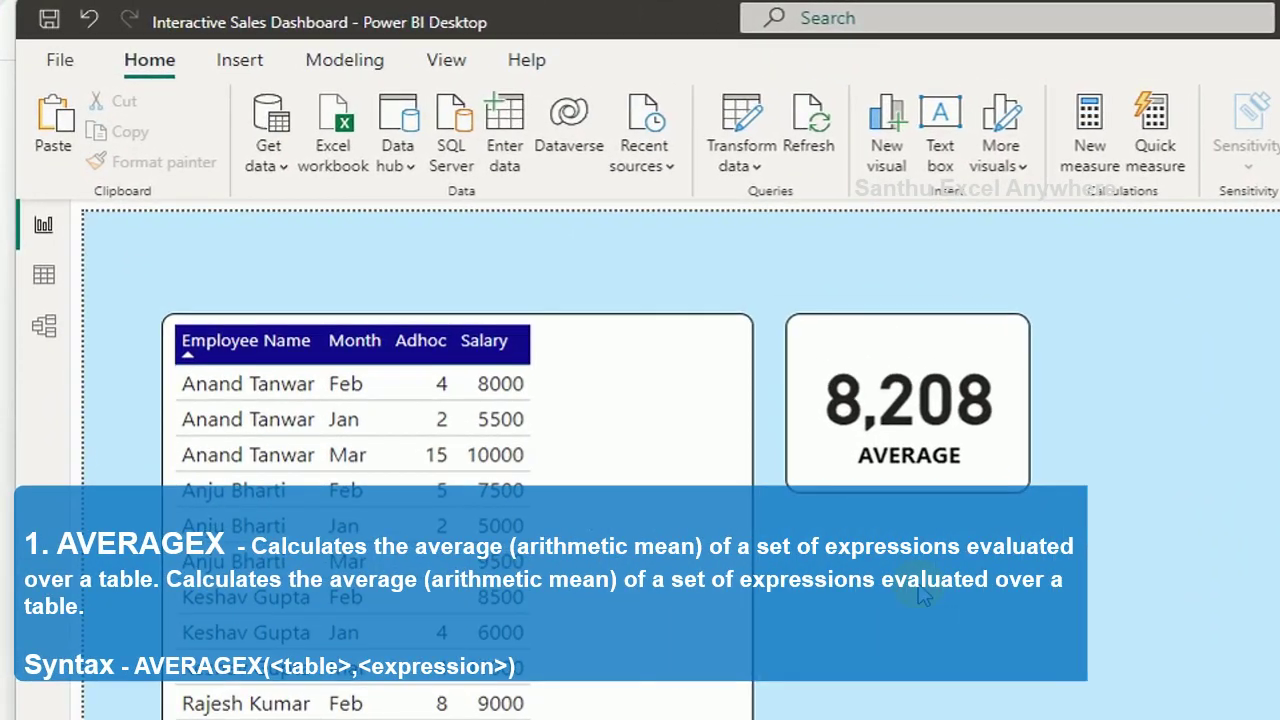
Step: Create the measure AVERAGEA = AVERAGEA('AVERAGE Function'[Adhoc])
left_click(1090, 115)
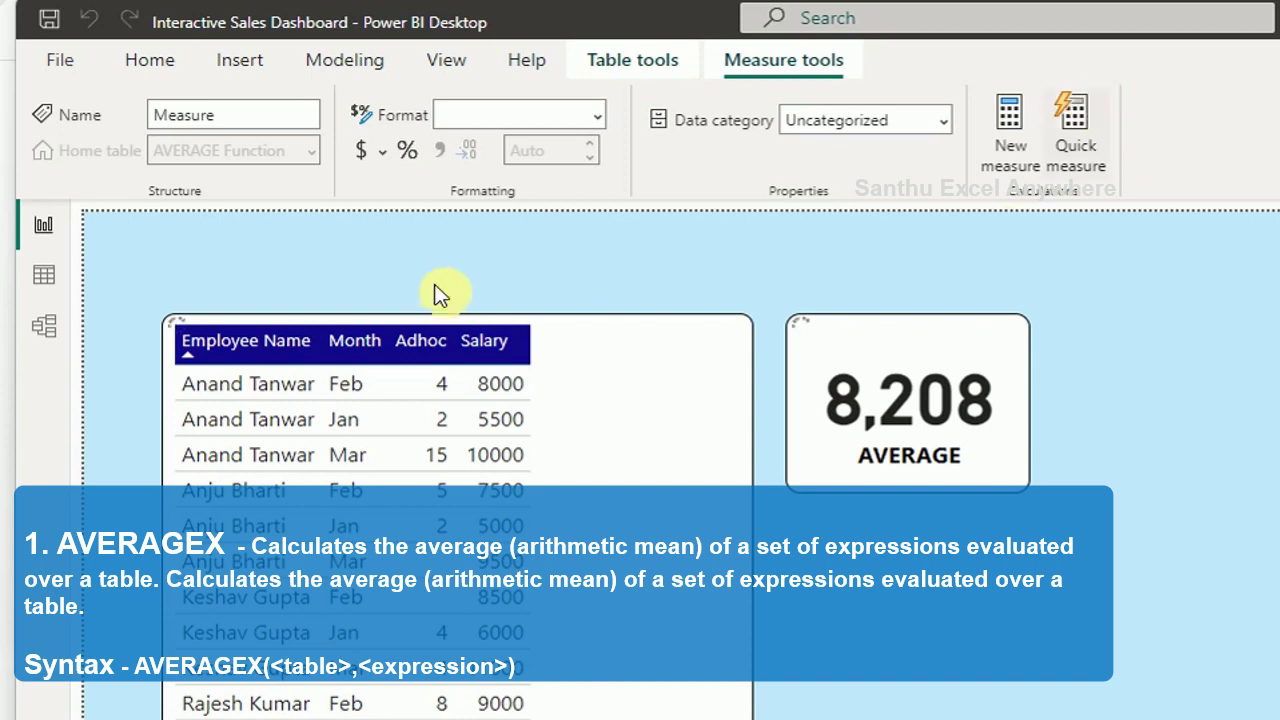
type("AVERAGEA =")
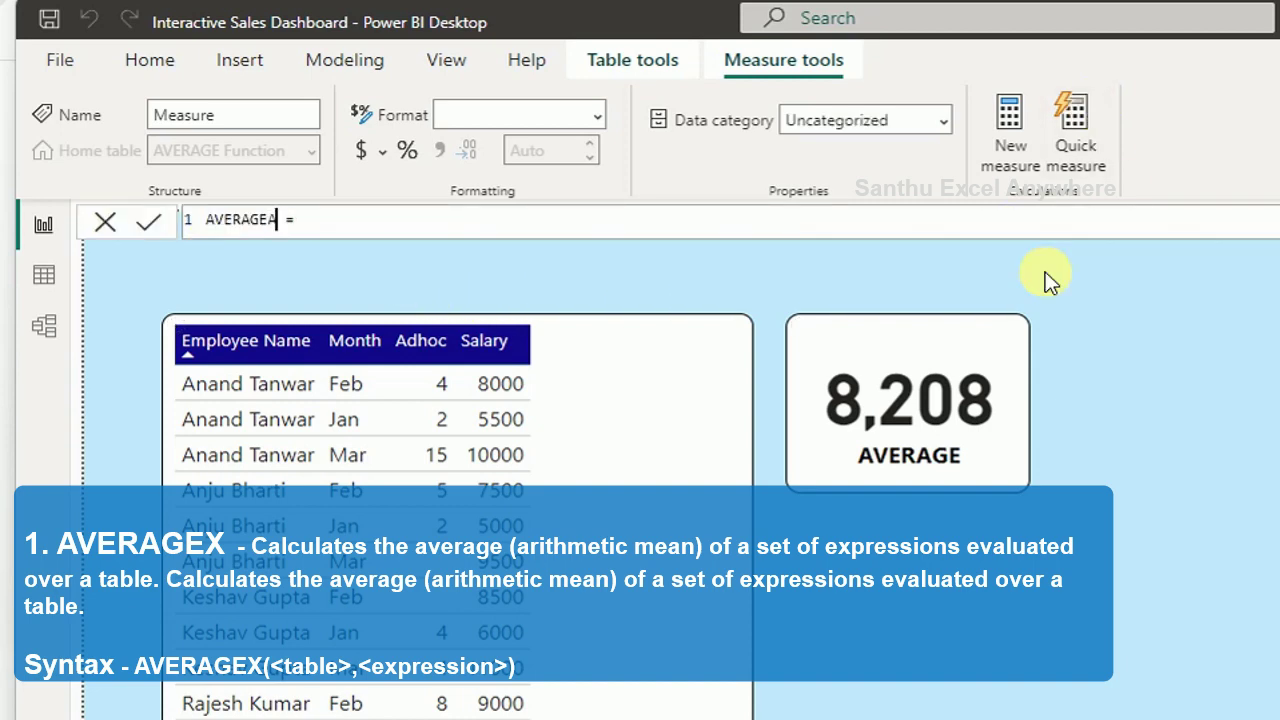
left_click(1013, 215)
type("AVERA")
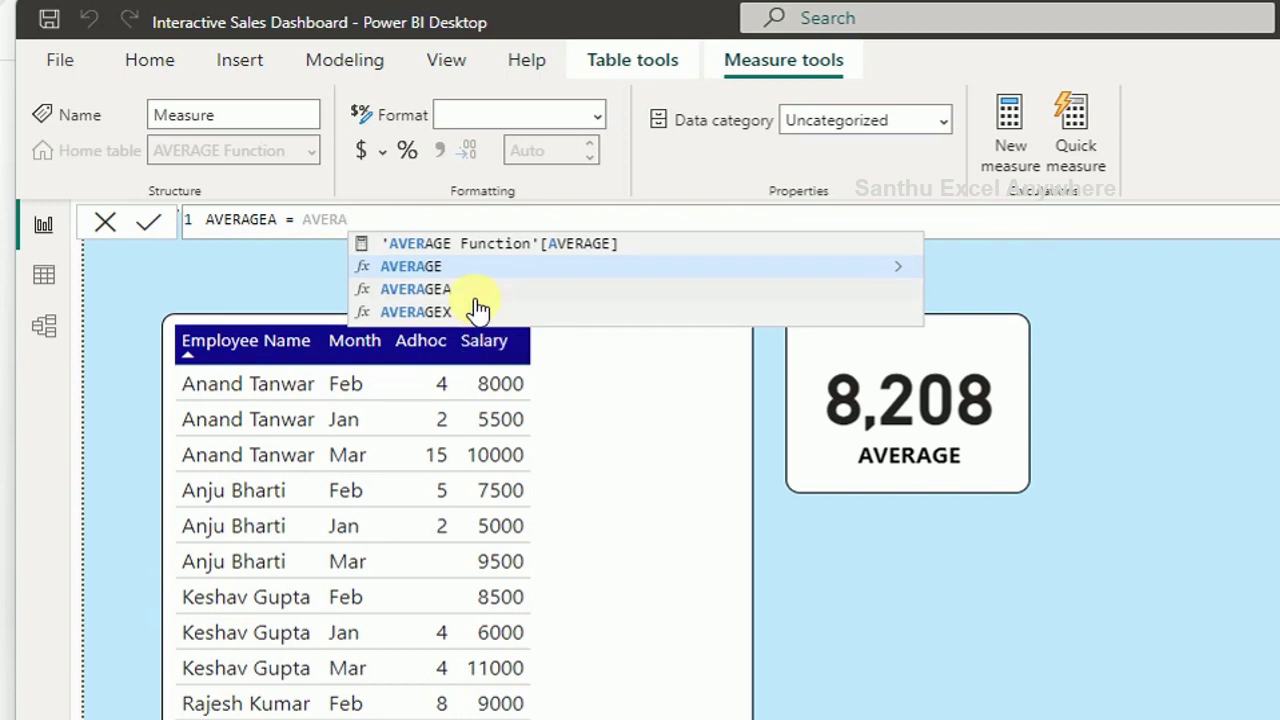
left_click(478, 291)
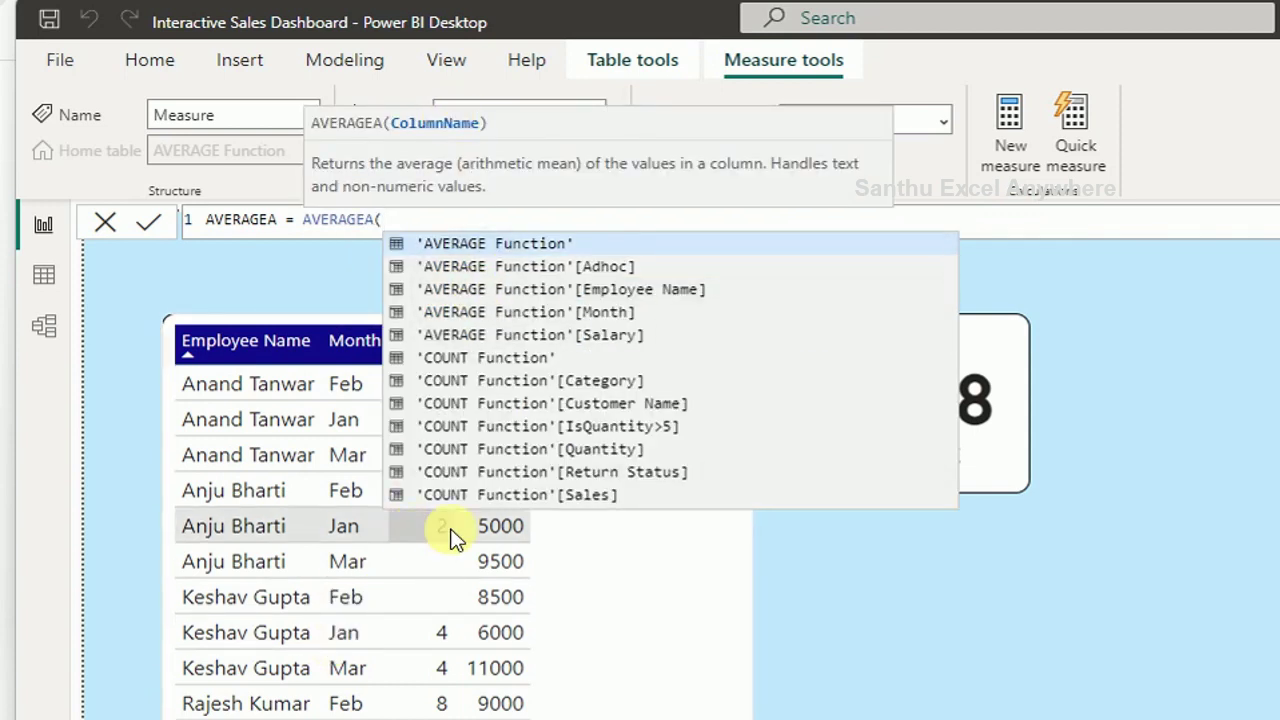
type("ad")
key("Tab")
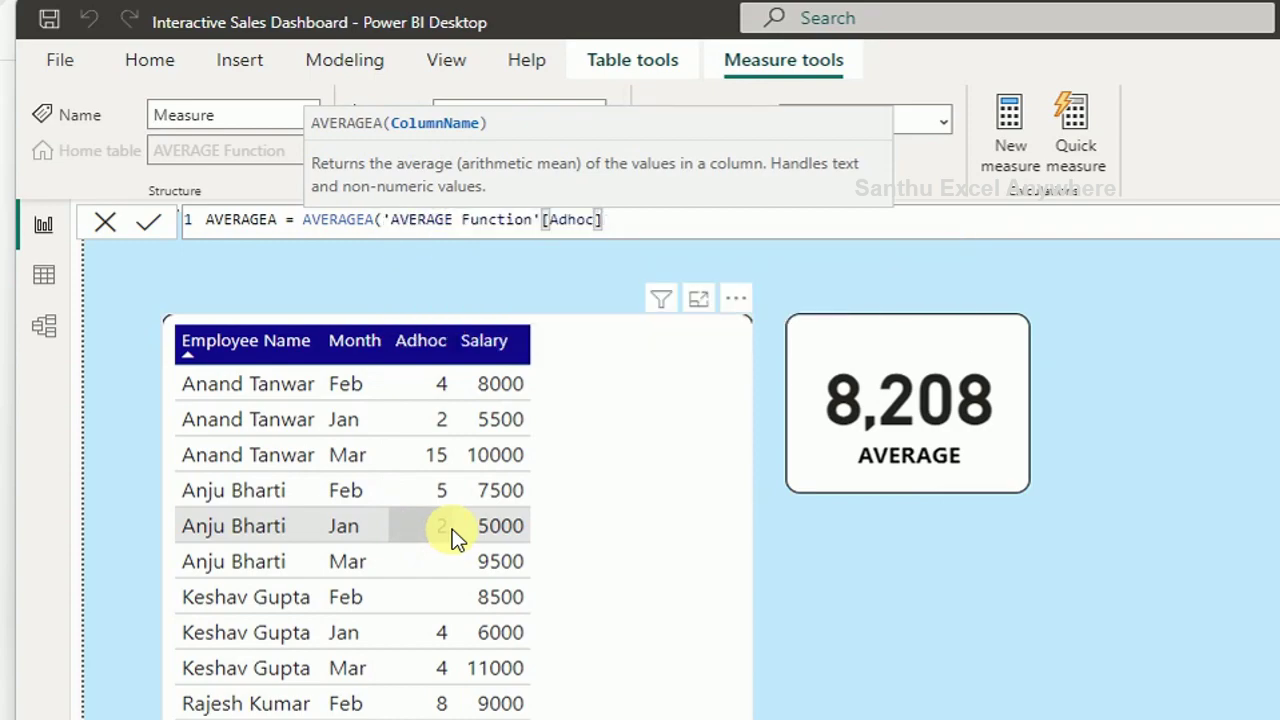
type(")")
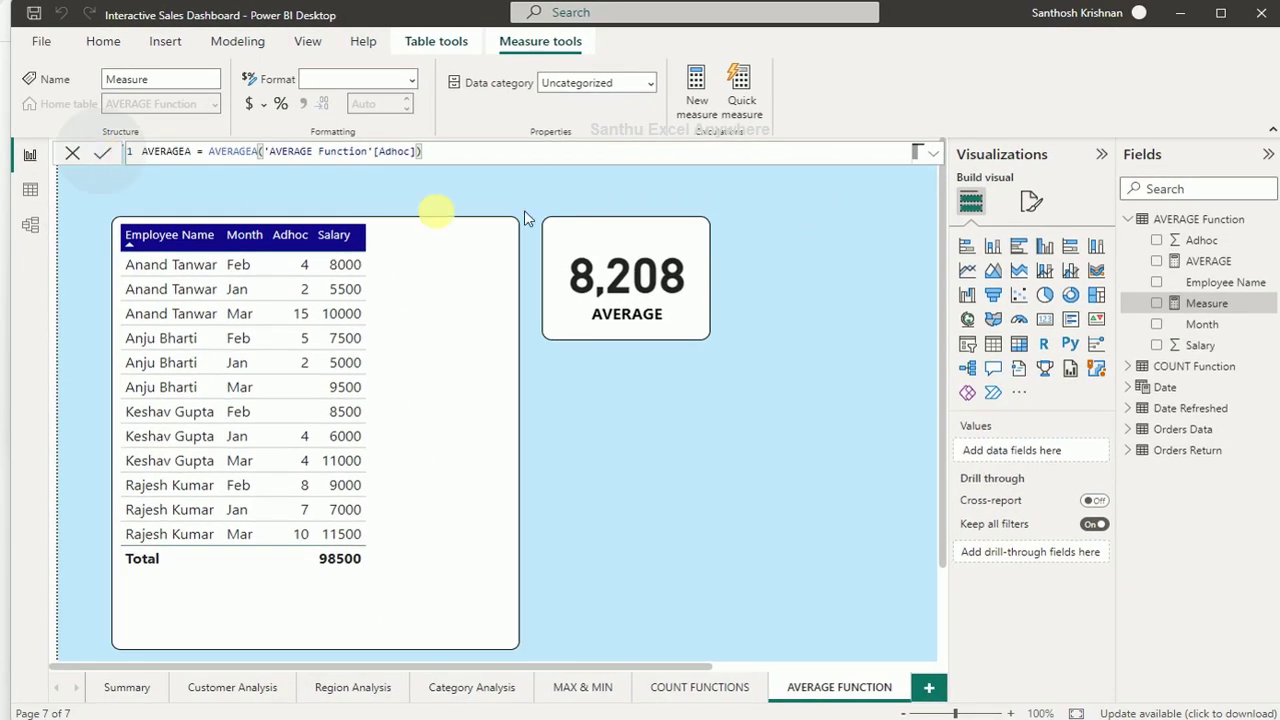
key("Return")
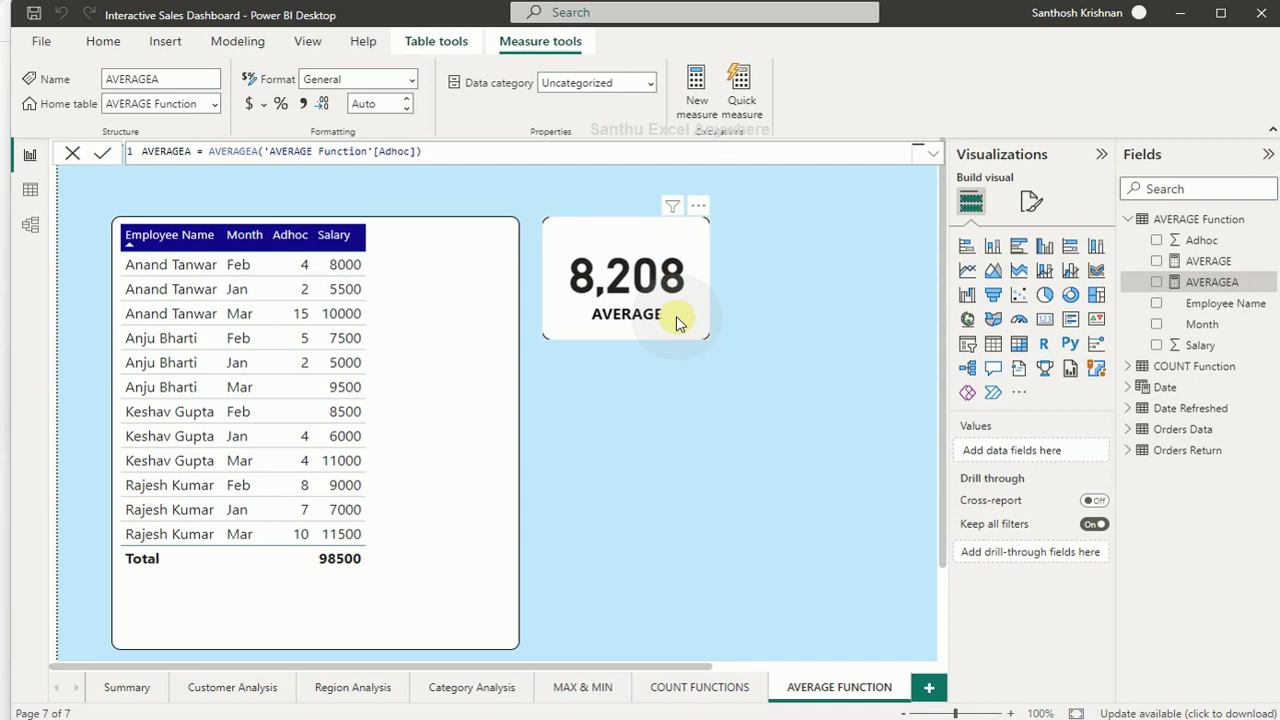
Step: Duplicate the AVERAGE card and place the copy to its right
key("ctrl+c")
key("ctrl+v")
left_click_drag(677, 320, 880, 324)
Step: Replace AVERAGE with AVERAGEA on the copied card so it reads 6
left_click(1095, 451)
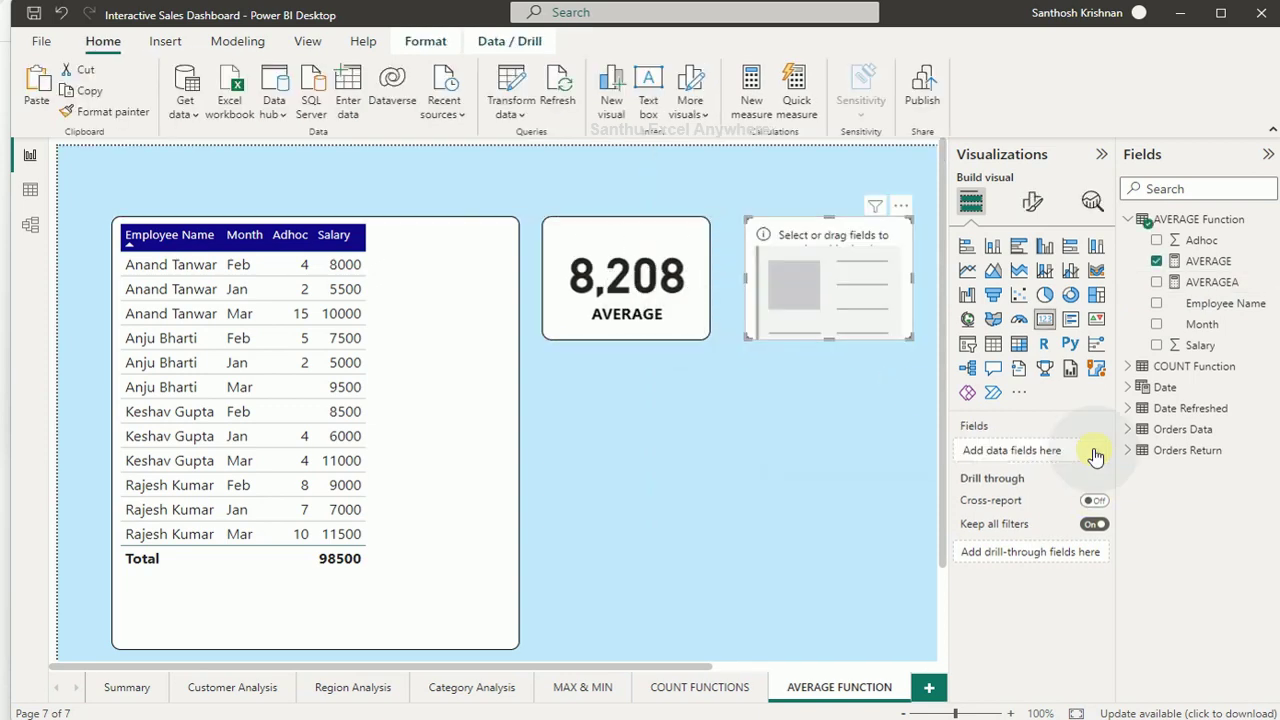
left_click_drag(1212, 282, 1048, 452)
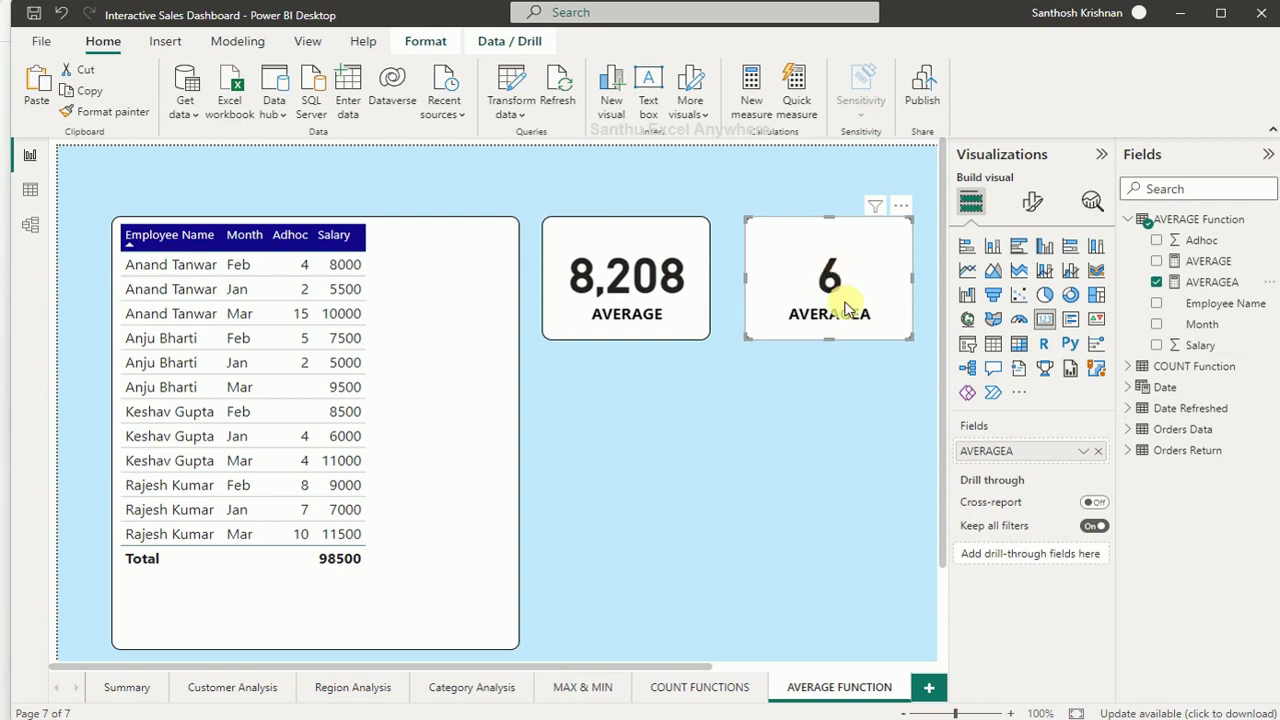
left_click(835, 397)
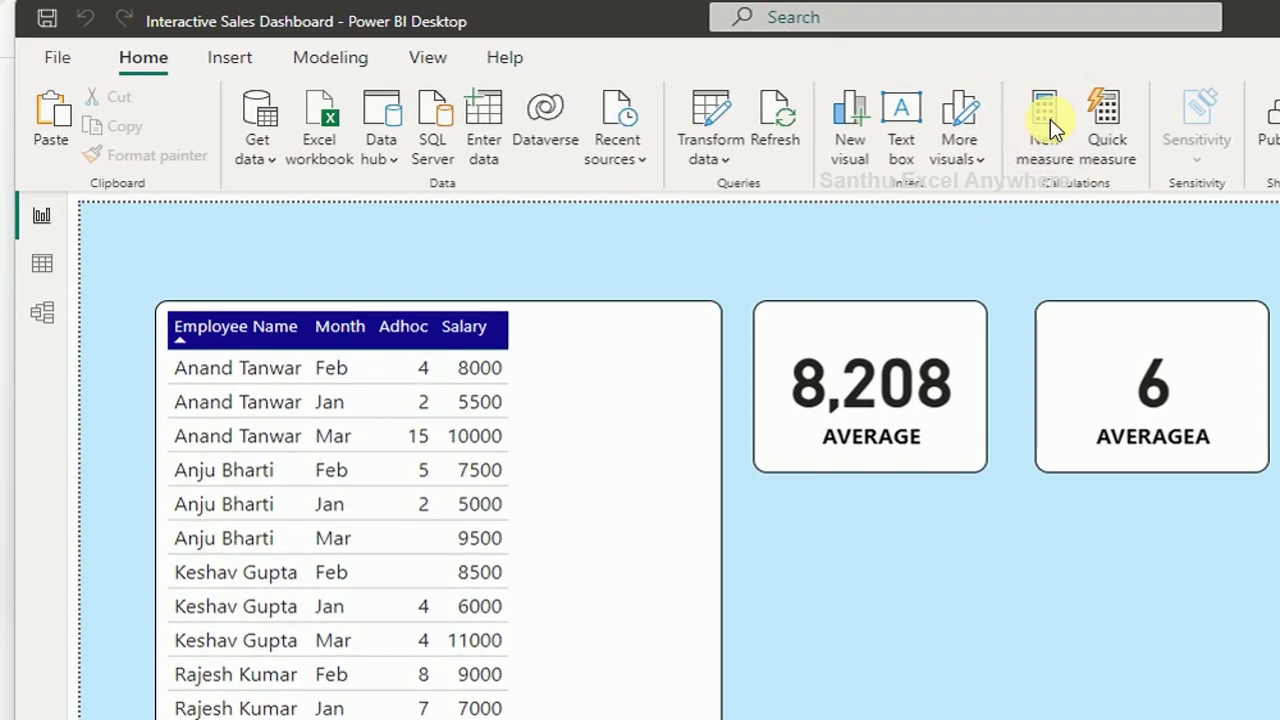
Step: Create the measure AVERAGEX = AVERAGEX('AVERAGE Function','AVERAGE Function'[Salary])
left_click(751, 96)
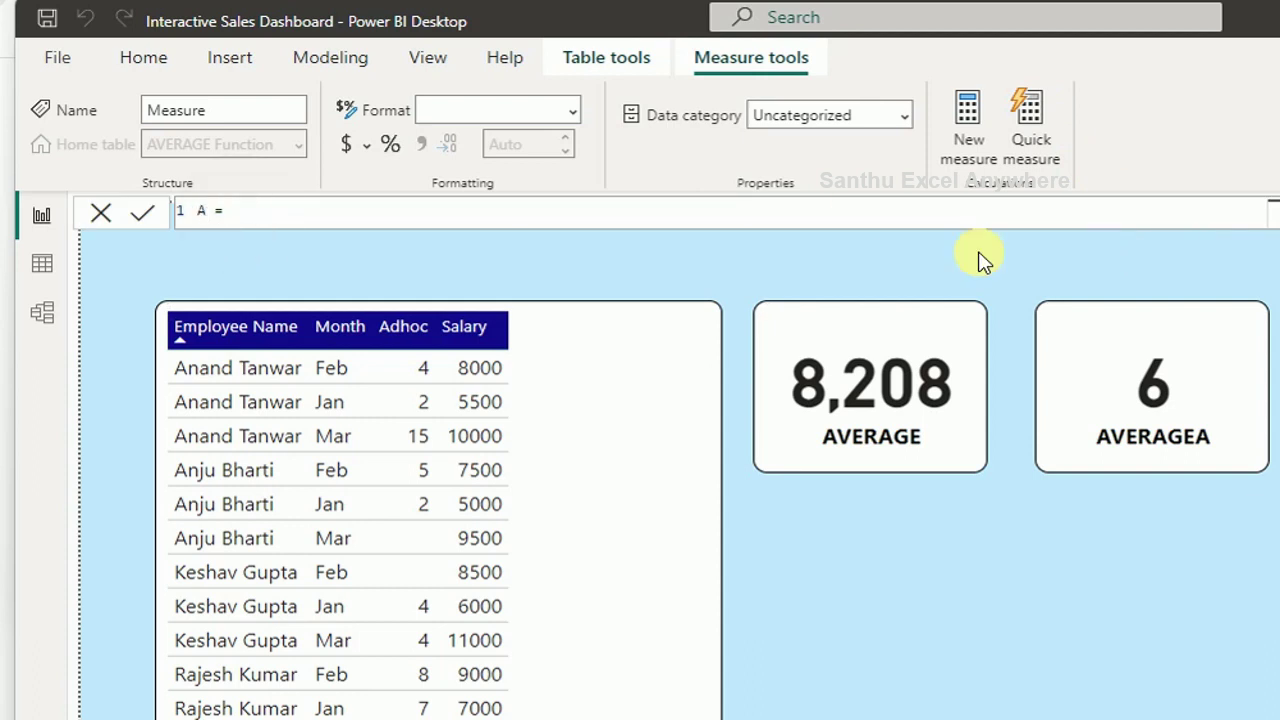
type("VERAGEX")
left_click(735, 209)
type("AV")
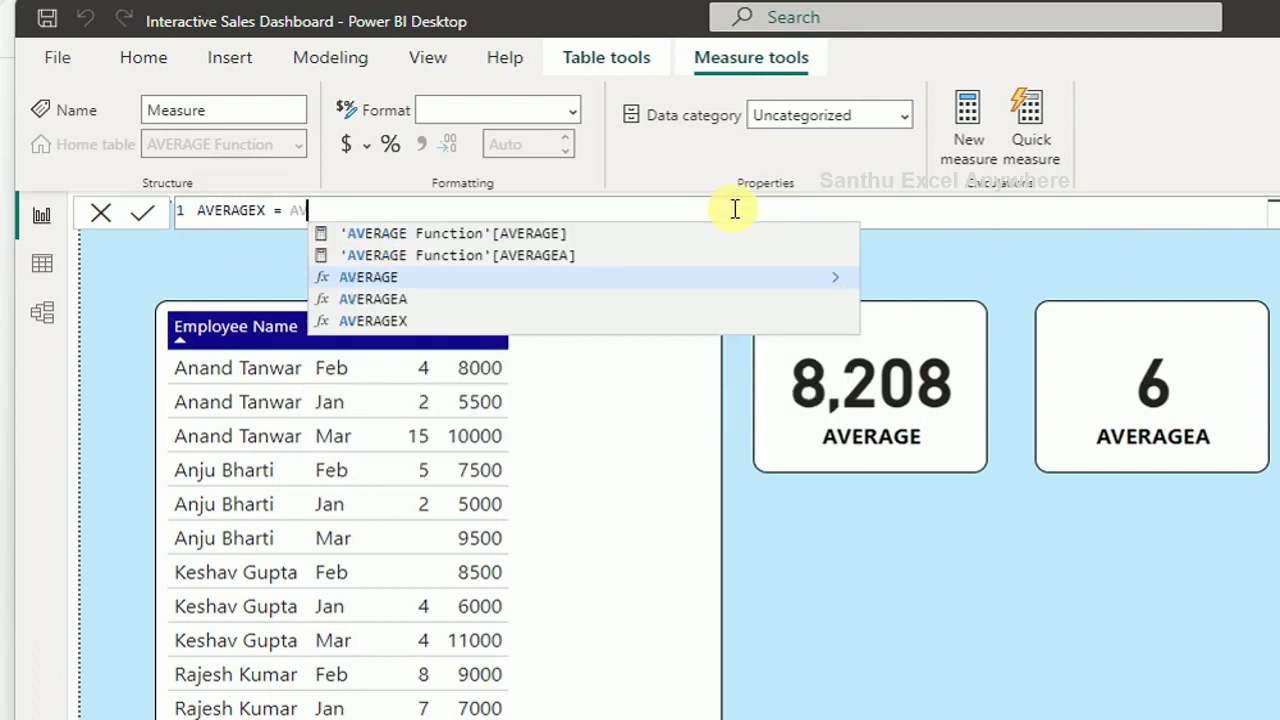
type("E")
left_click(412, 320)
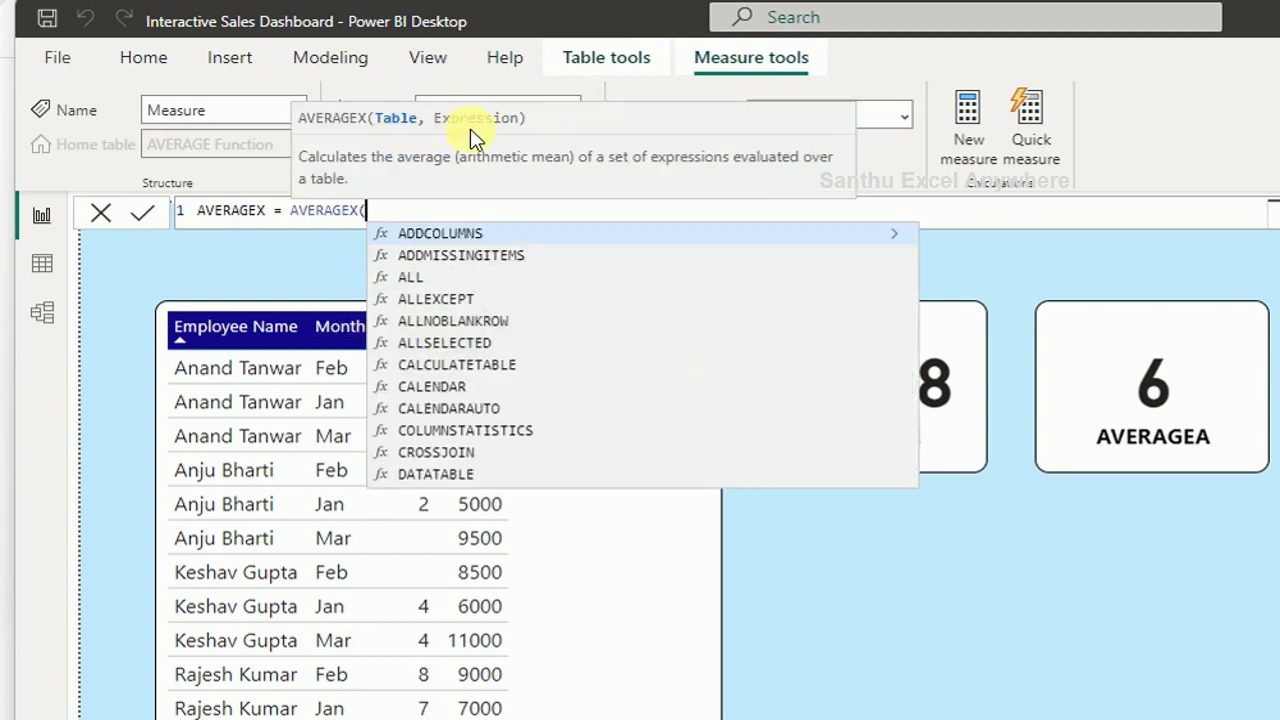
type("aver")
key("Tab")
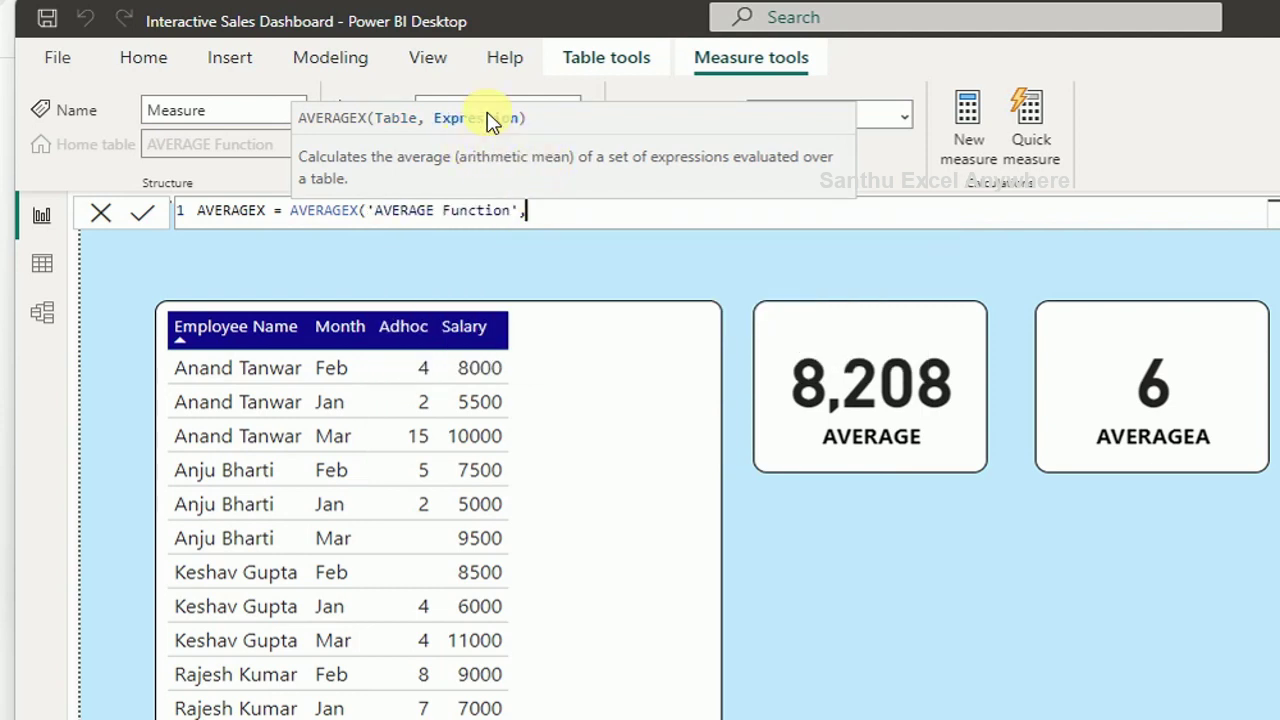
type("sala")
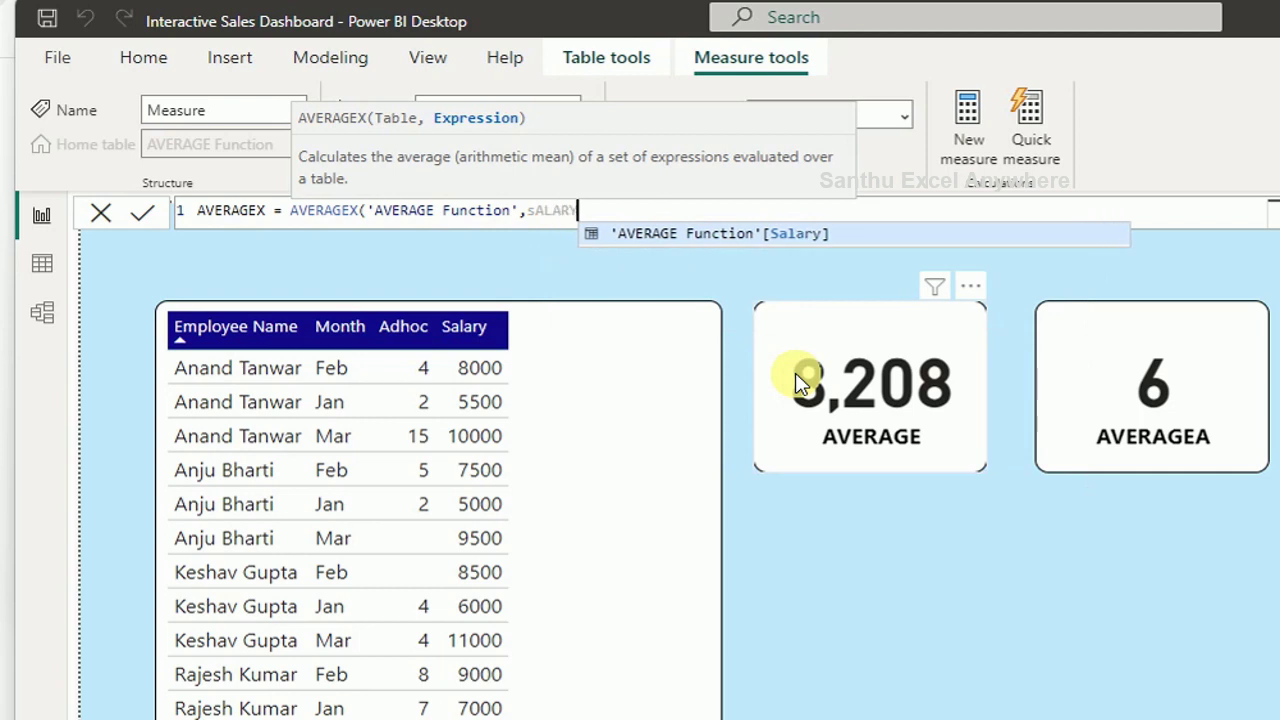
key("Tab")
type(")")
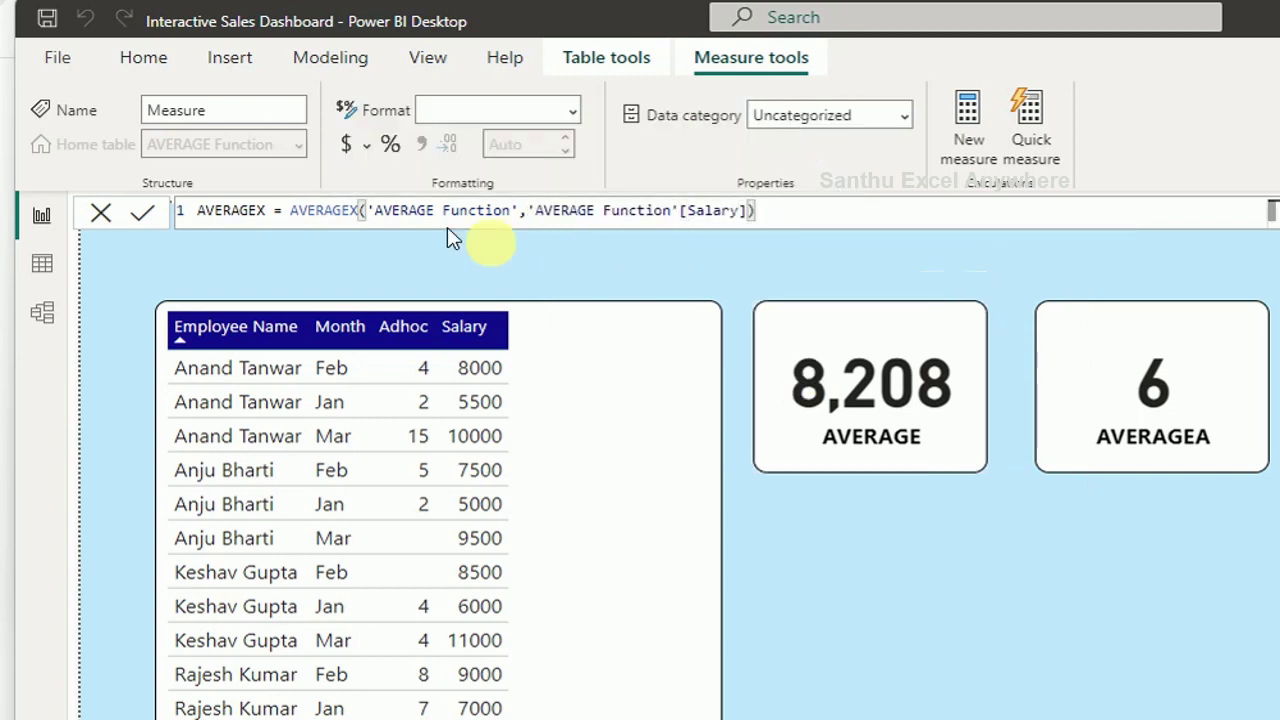
left_click(142, 213)
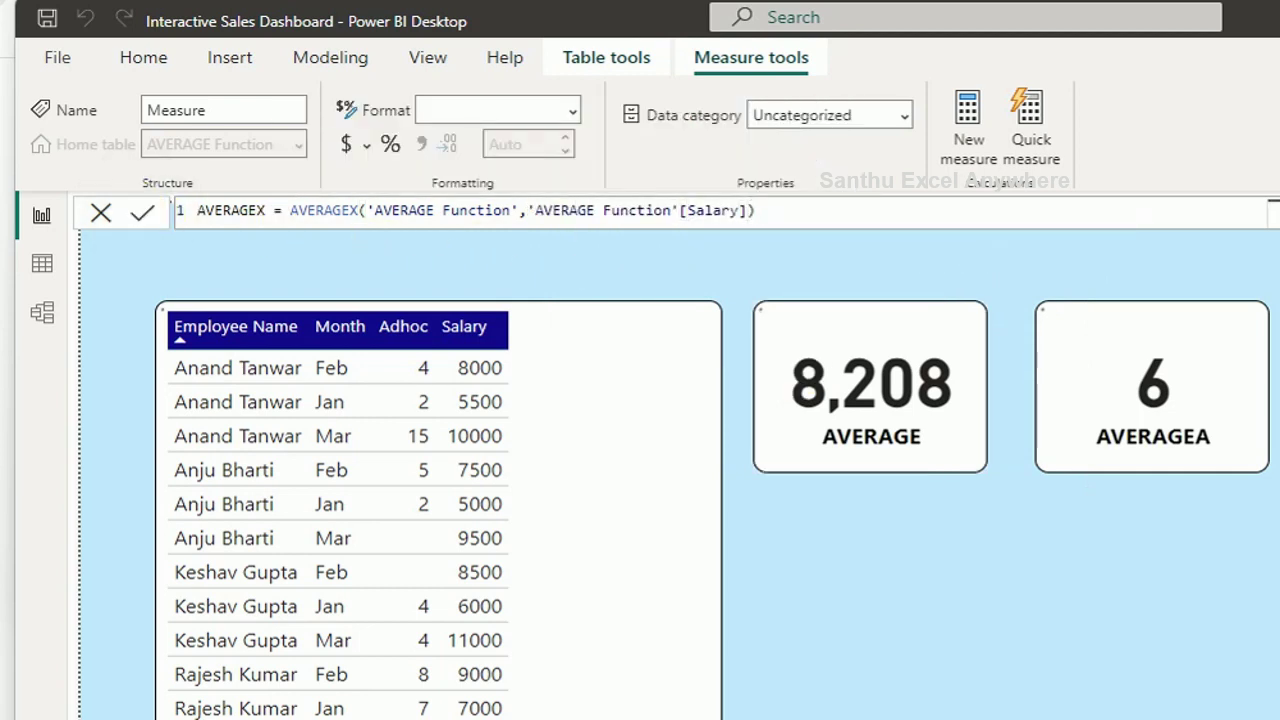
Step: Duplicate the AVERAGEA card
left_click(1060, 450)
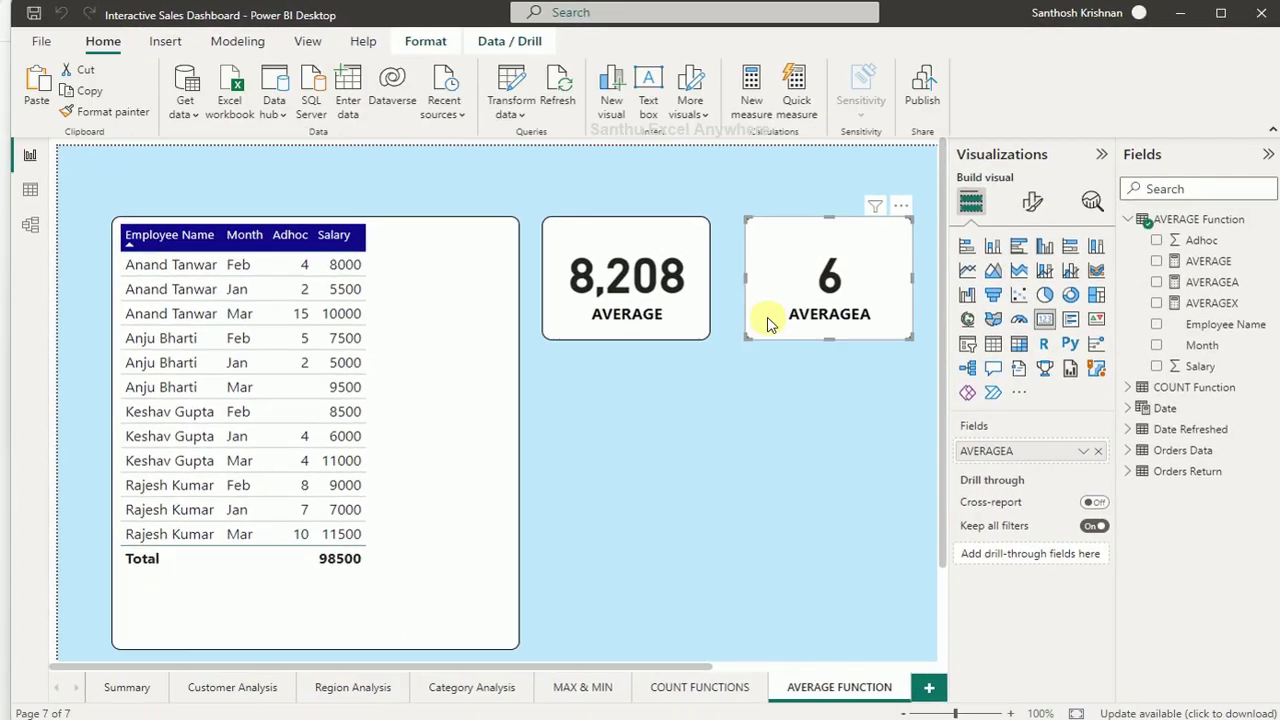
key("ctrl+c")
key("ctrl+v")
Step: Move the duplicate card below the AVERAGE card and make it show AVERAGEX
left_click_drag(760, 300, 555, 457)
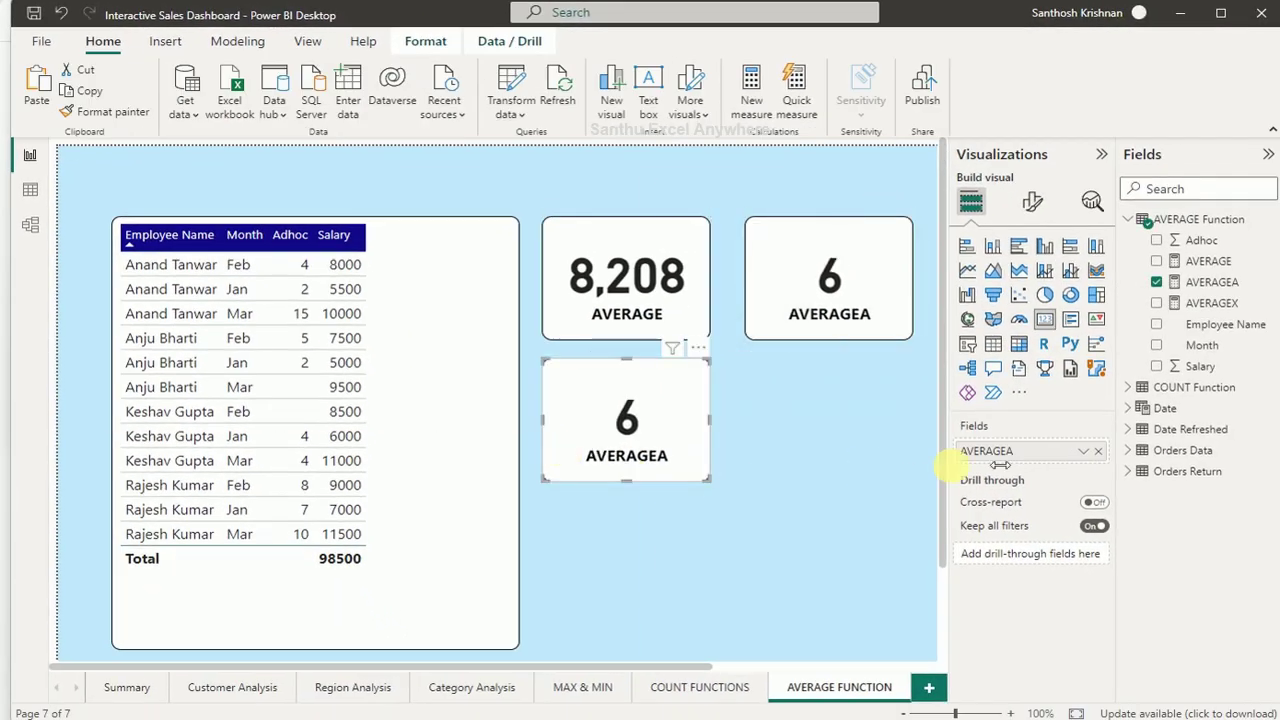
left_click(1100, 451)
left_click_drag(1226, 313, 1026, 452)
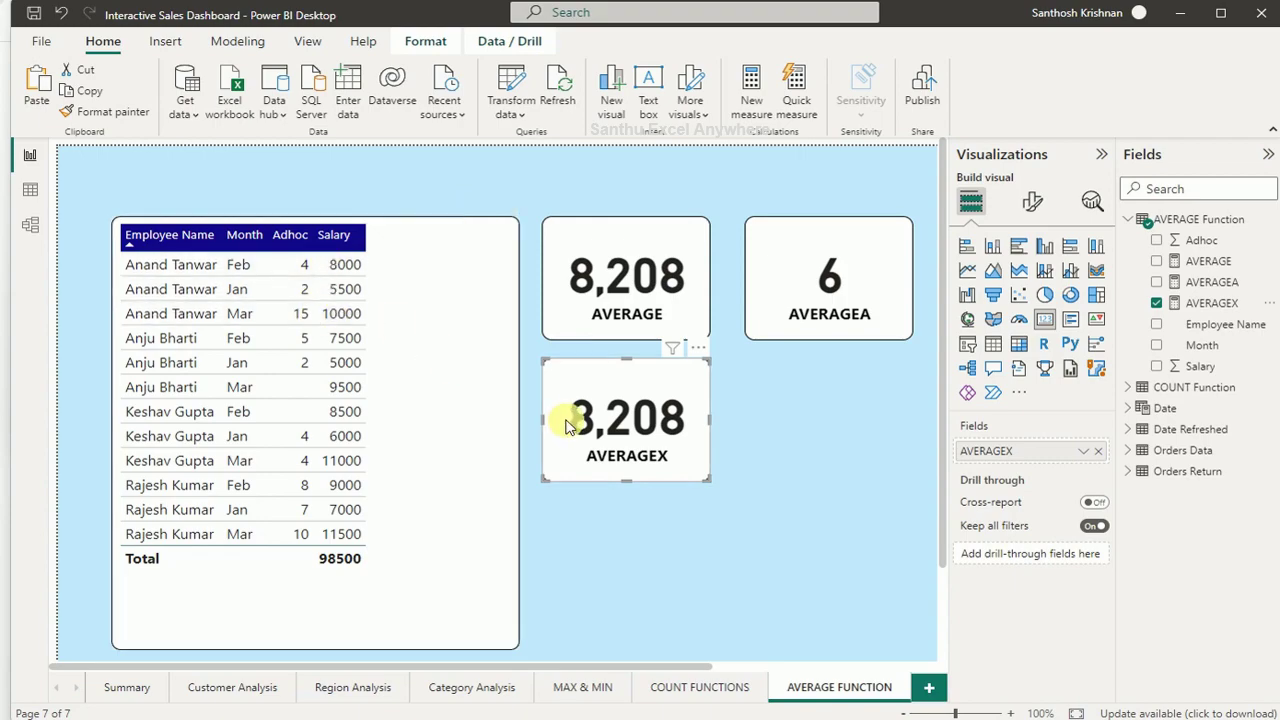
Step: Wrap AVERAGEX's table in FILTER on Employee Name for one employee, giving 7,833
left_click(1210, 303)
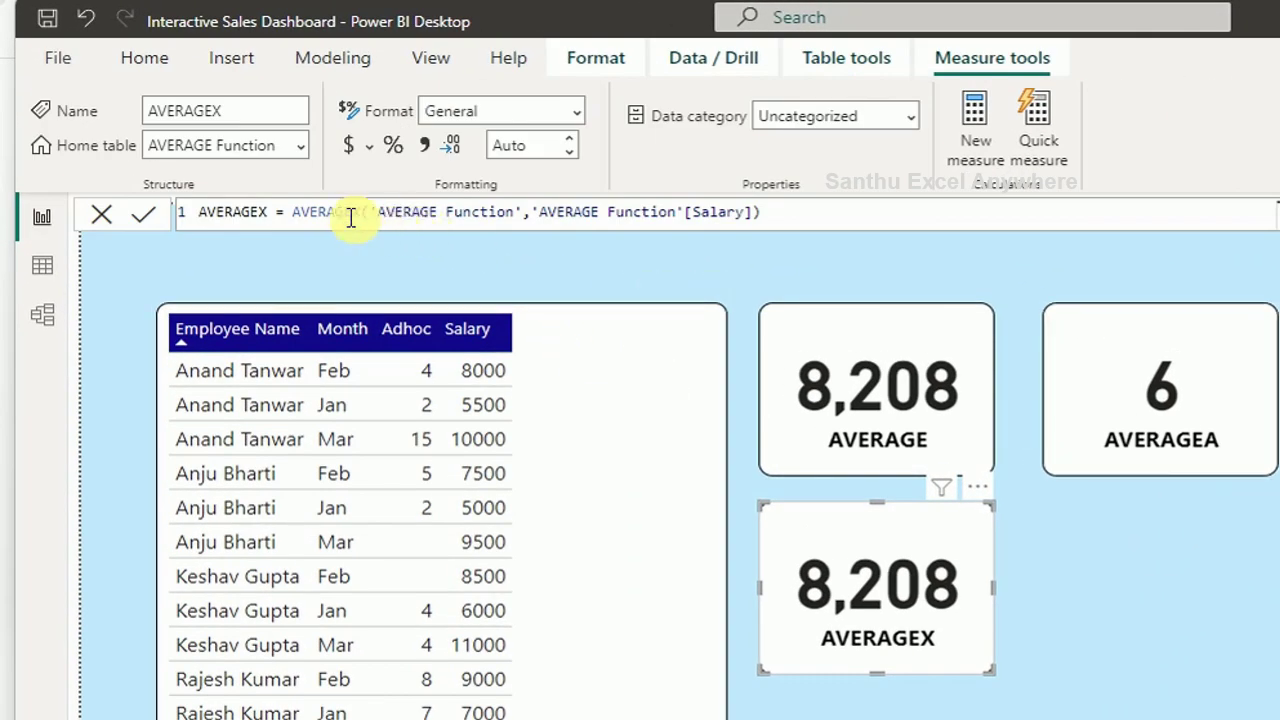
left_click(370, 208)
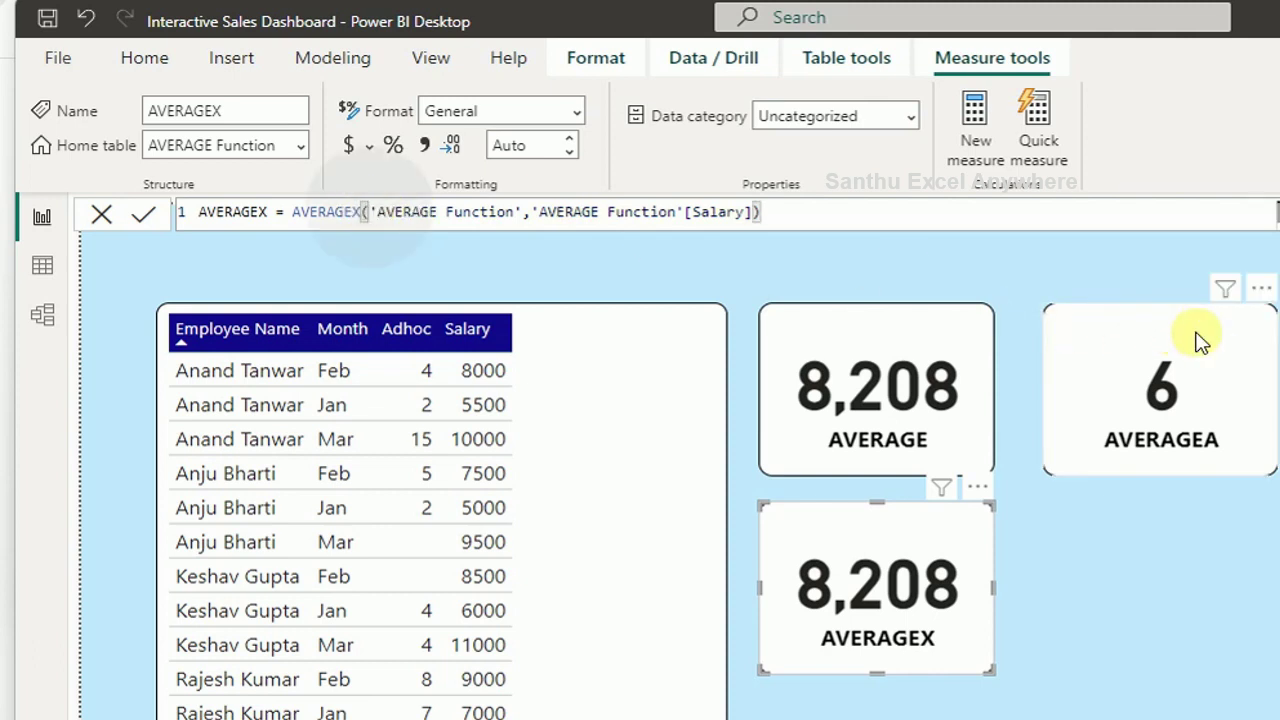
type("FILTE")
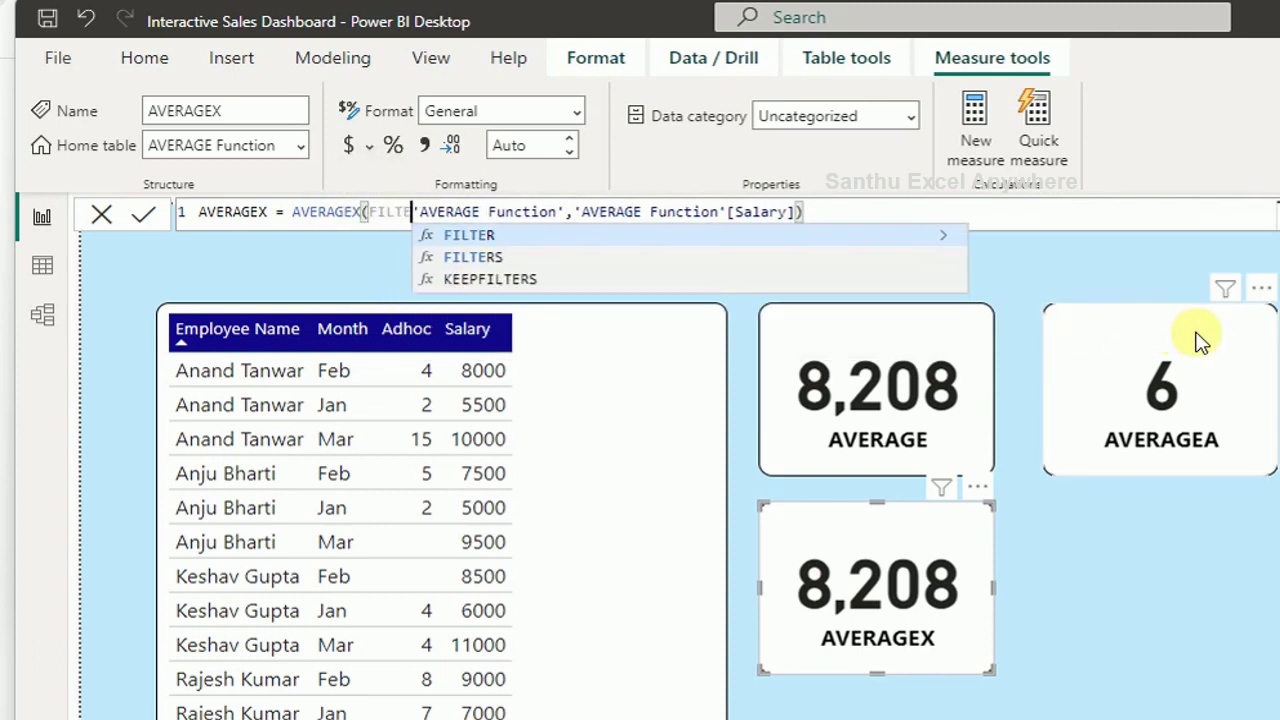
type("R(")
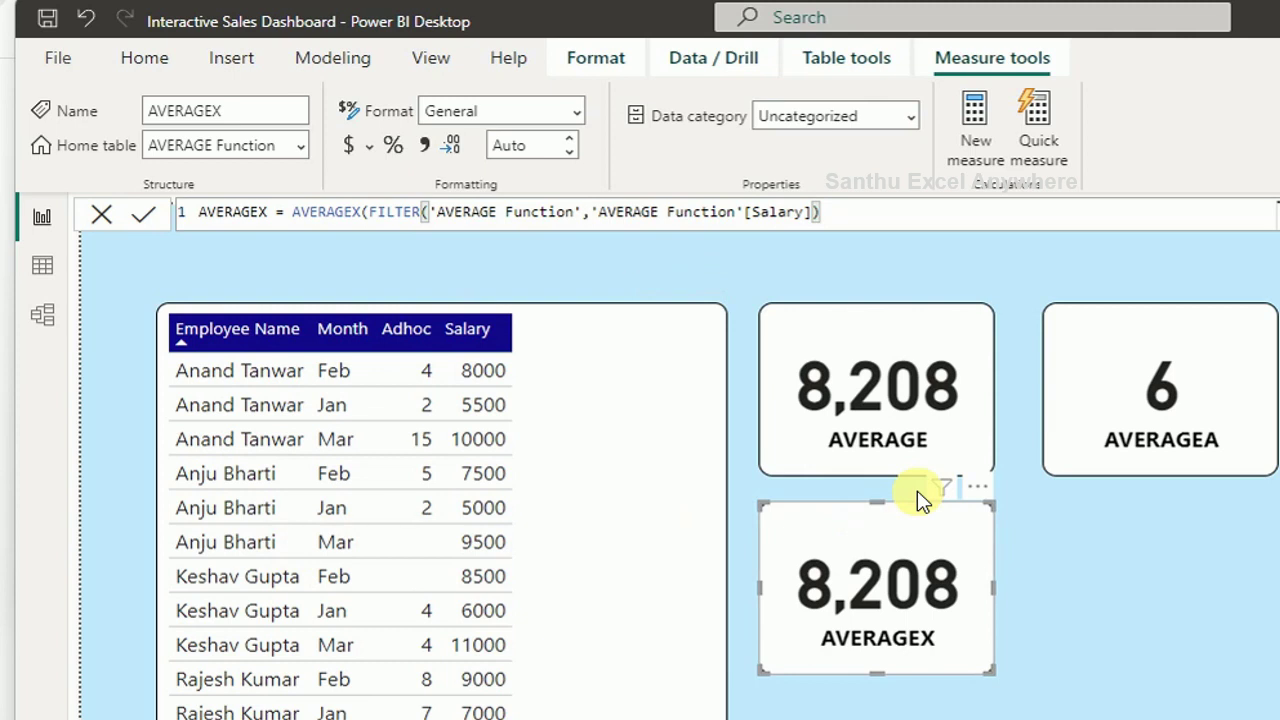
type("eMPLOYE")
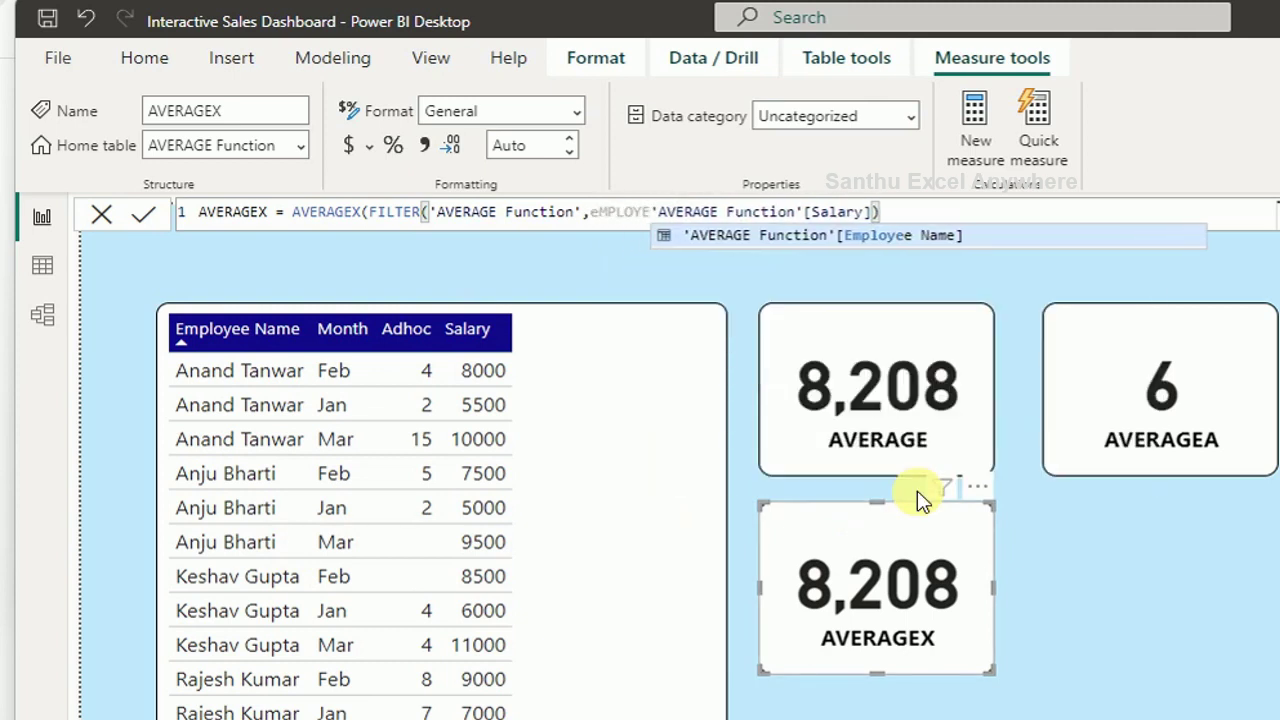
key("Tab")
type("=")
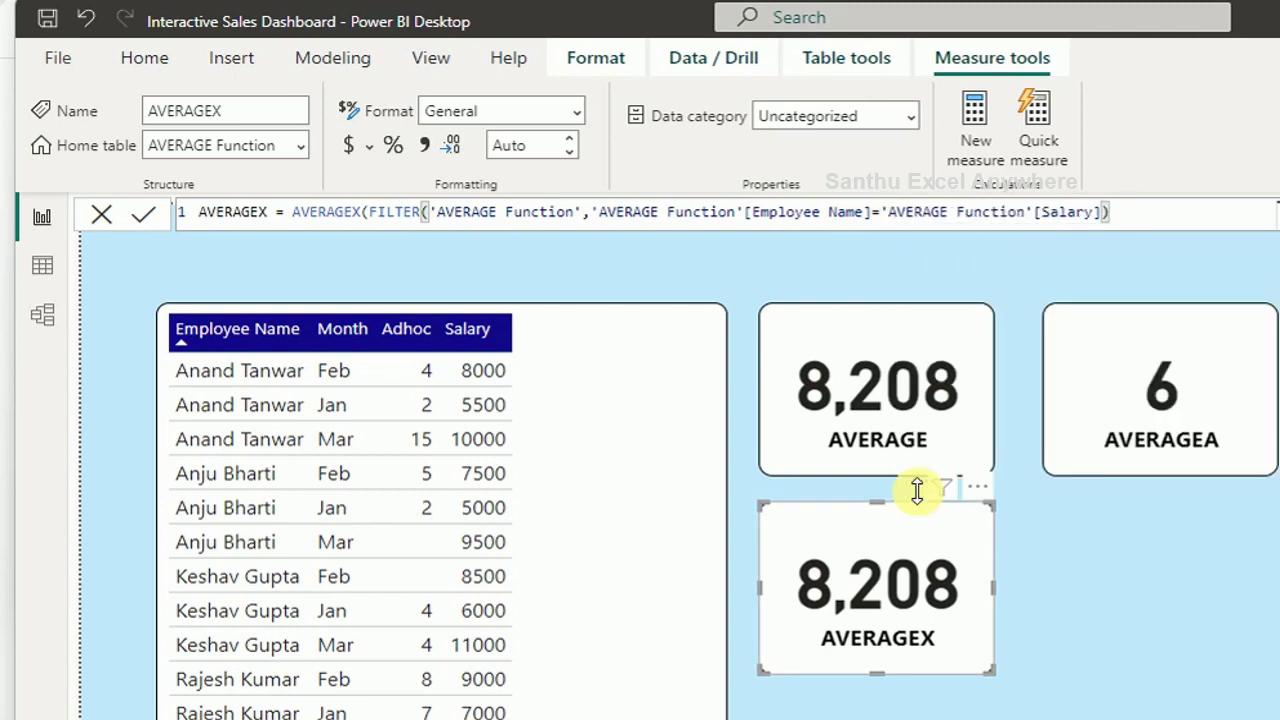
type("\"")
key("Caps_Lock")
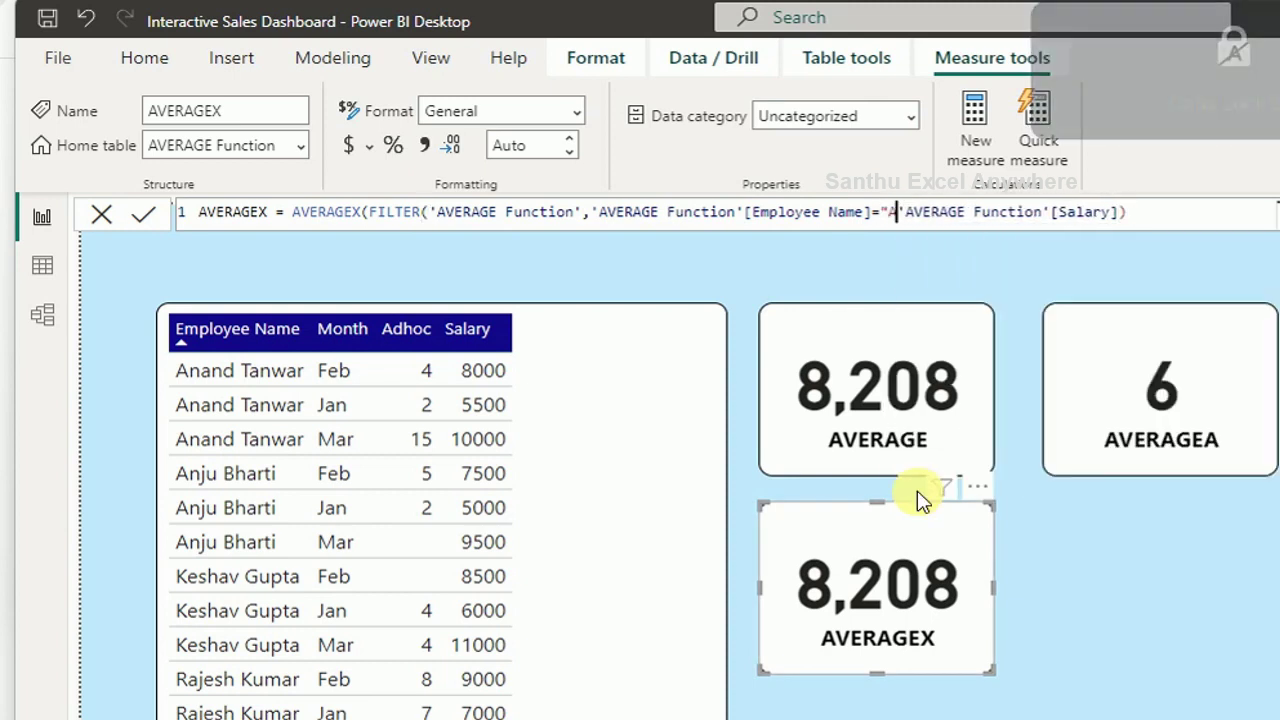
type("Anand Tanaa")
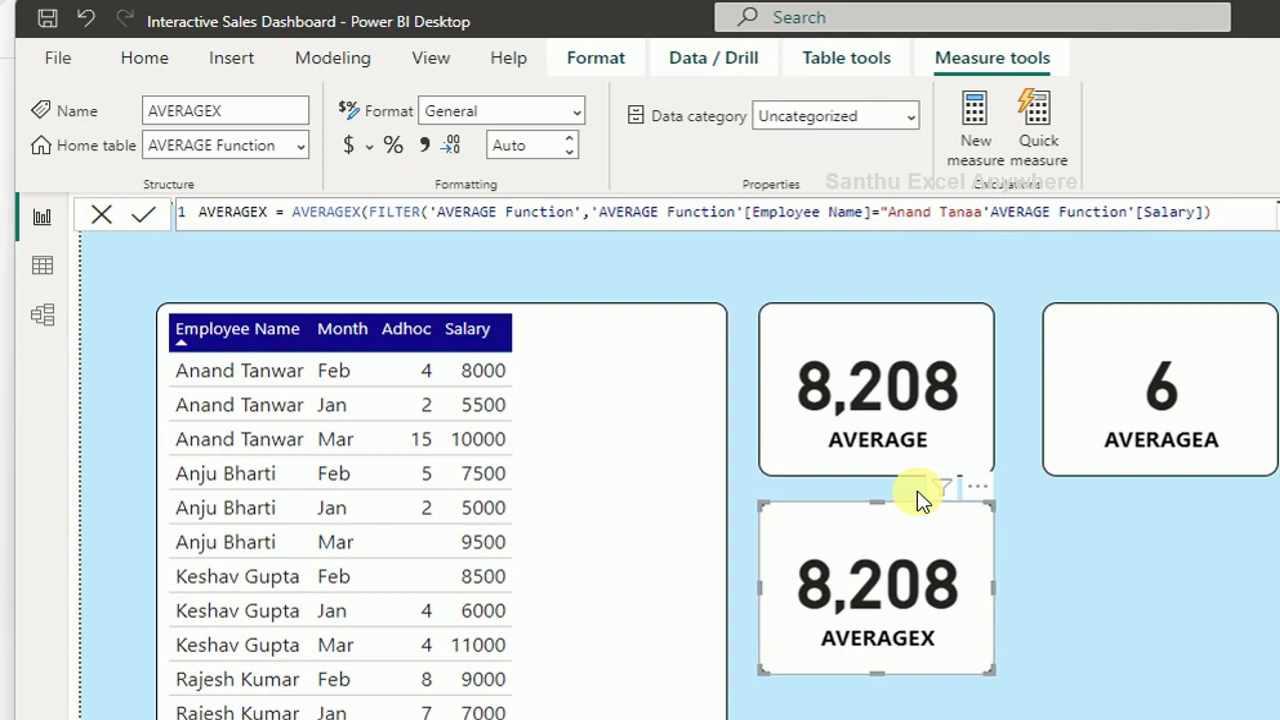
key("BackSpace")
key("BackSpace")
type("war\"")
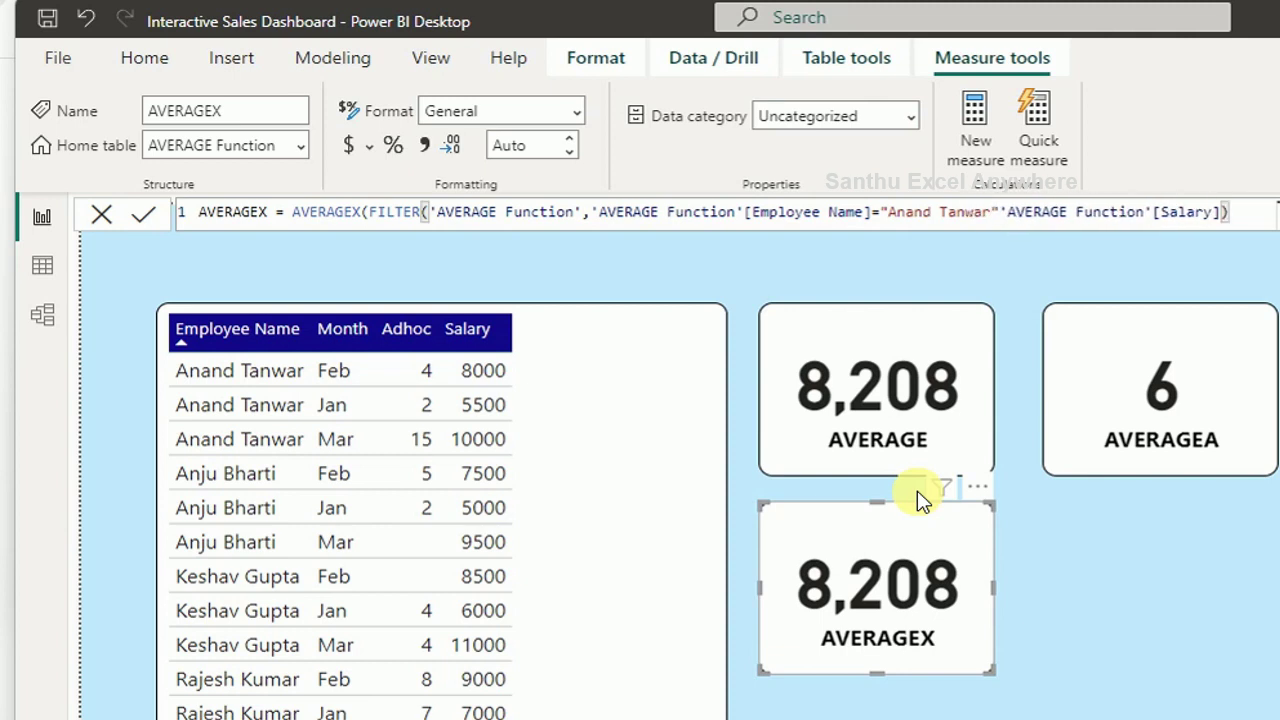
type("),")
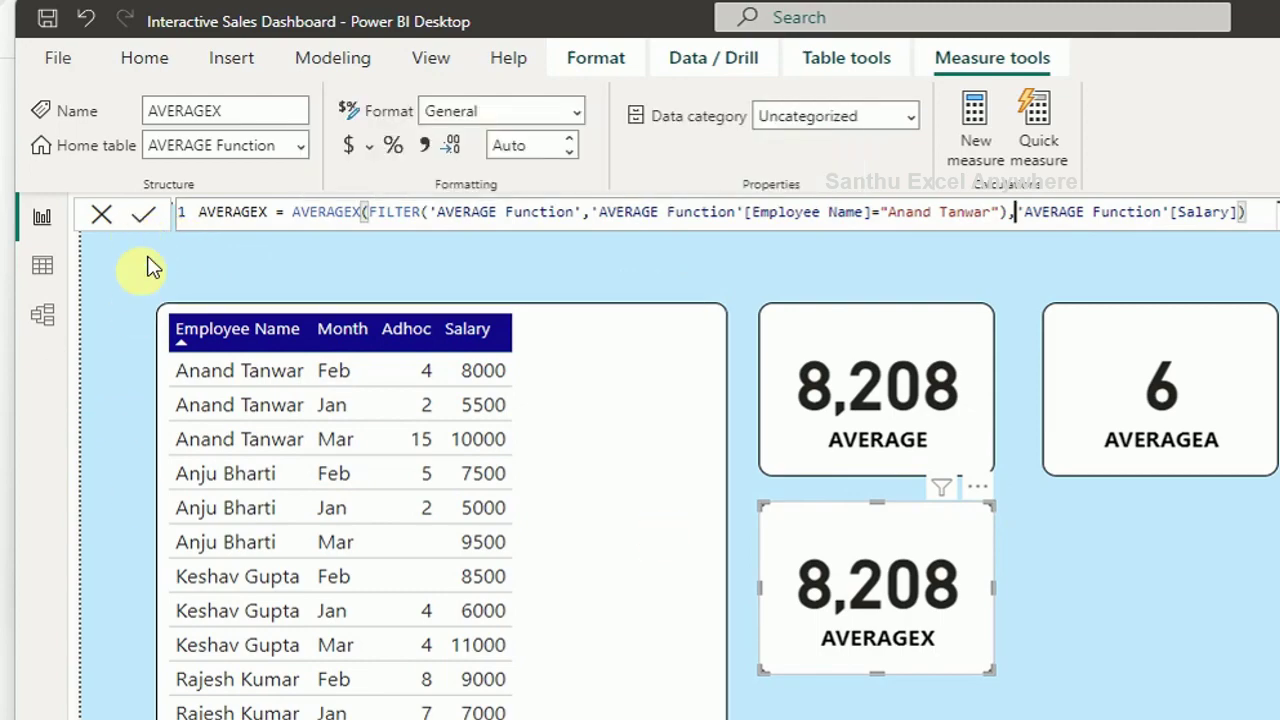
left_click(143, 214)
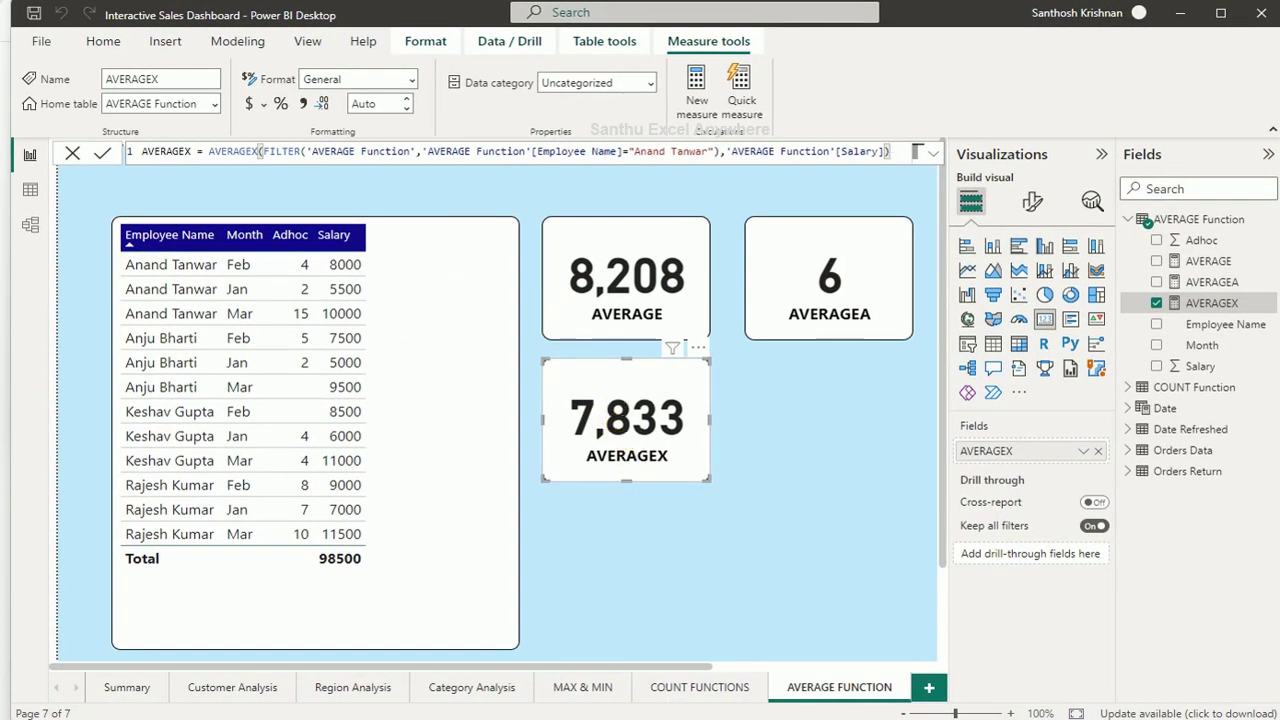
Step: Open Calculator and add up the employee's salaries to 23,500
key("super")
type("calc")
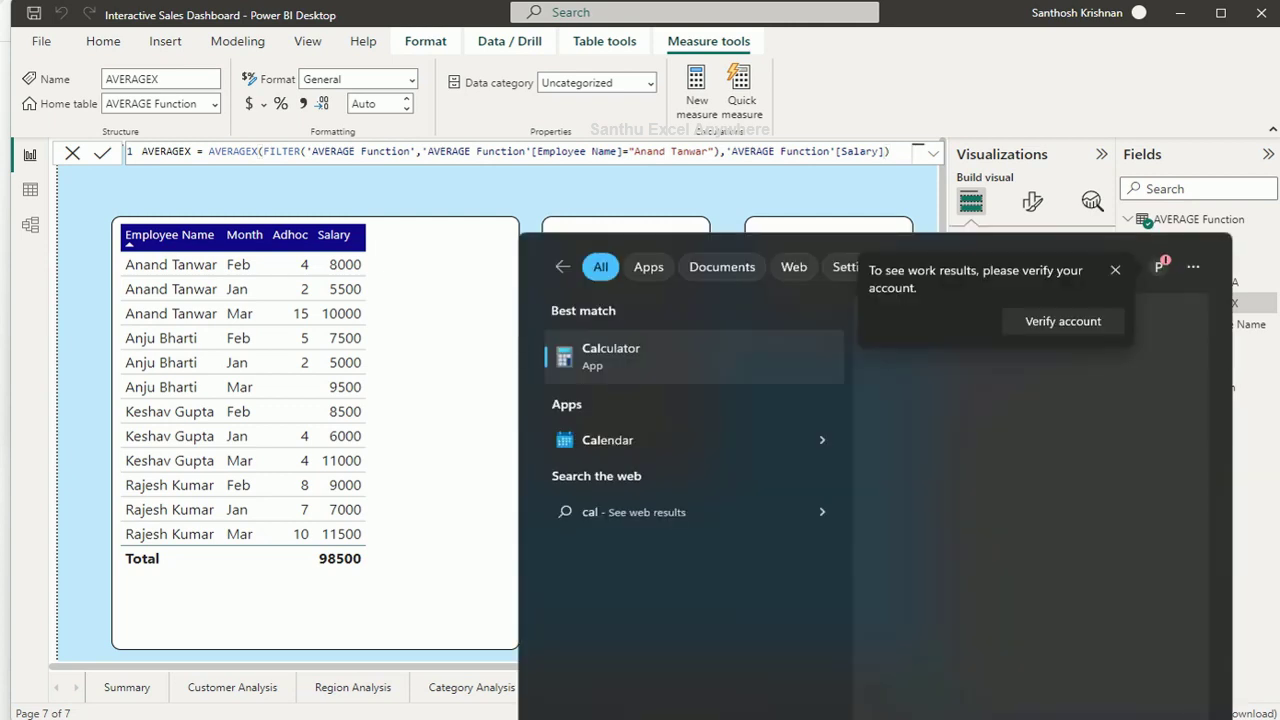
key("Return")
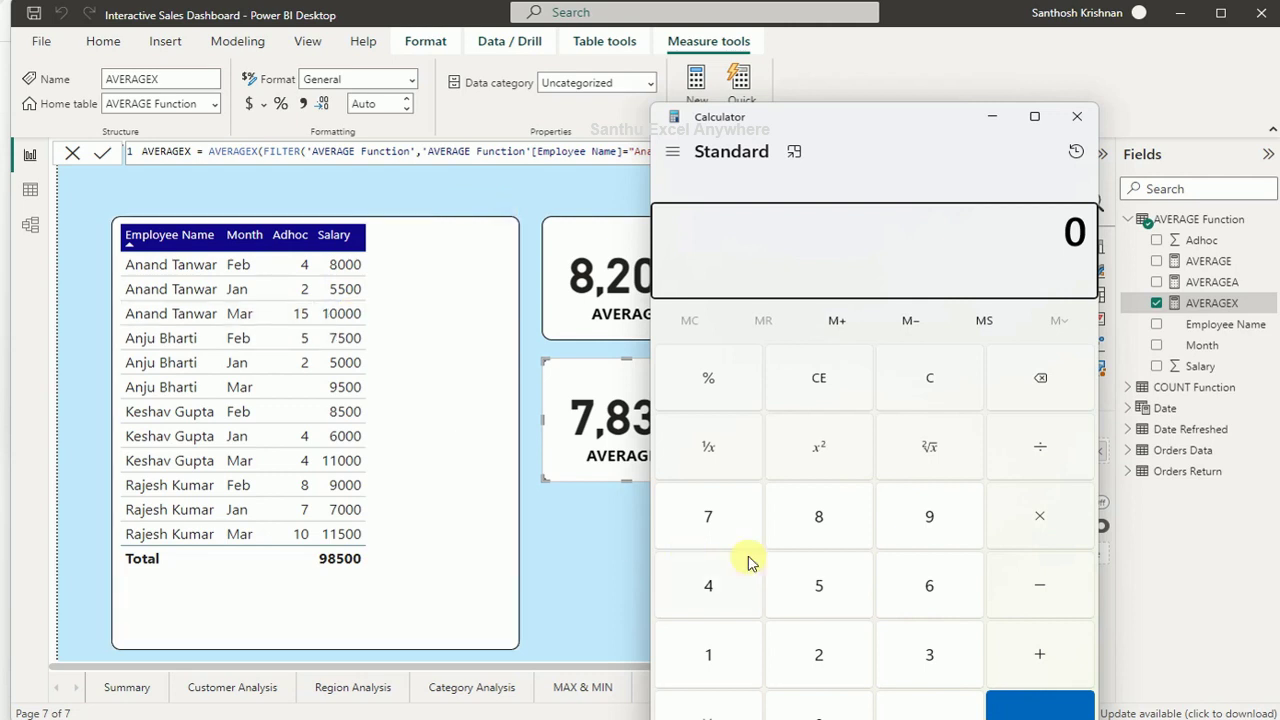
left_click(810, 520)
left_click(808, 688)
left_click(808, 551)
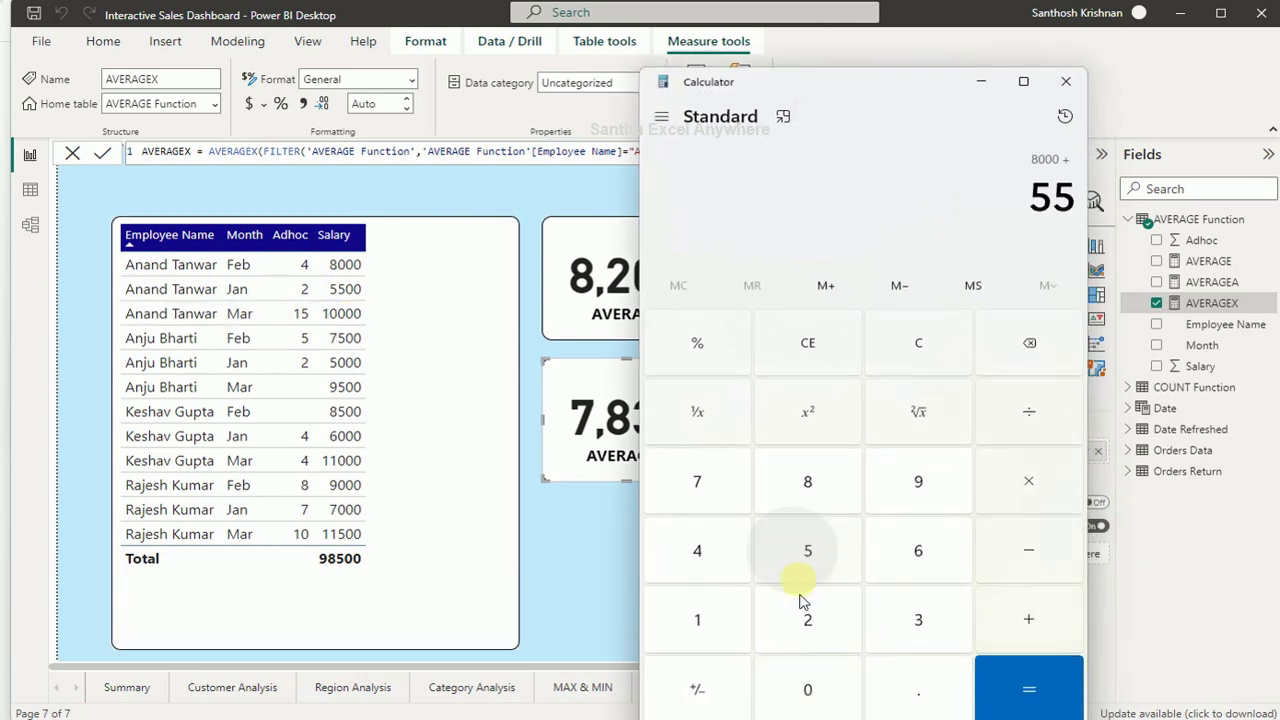
left_click(1028, 619)
left_click(697, 620)
left_click(808, 680)
left_click(808, 680)
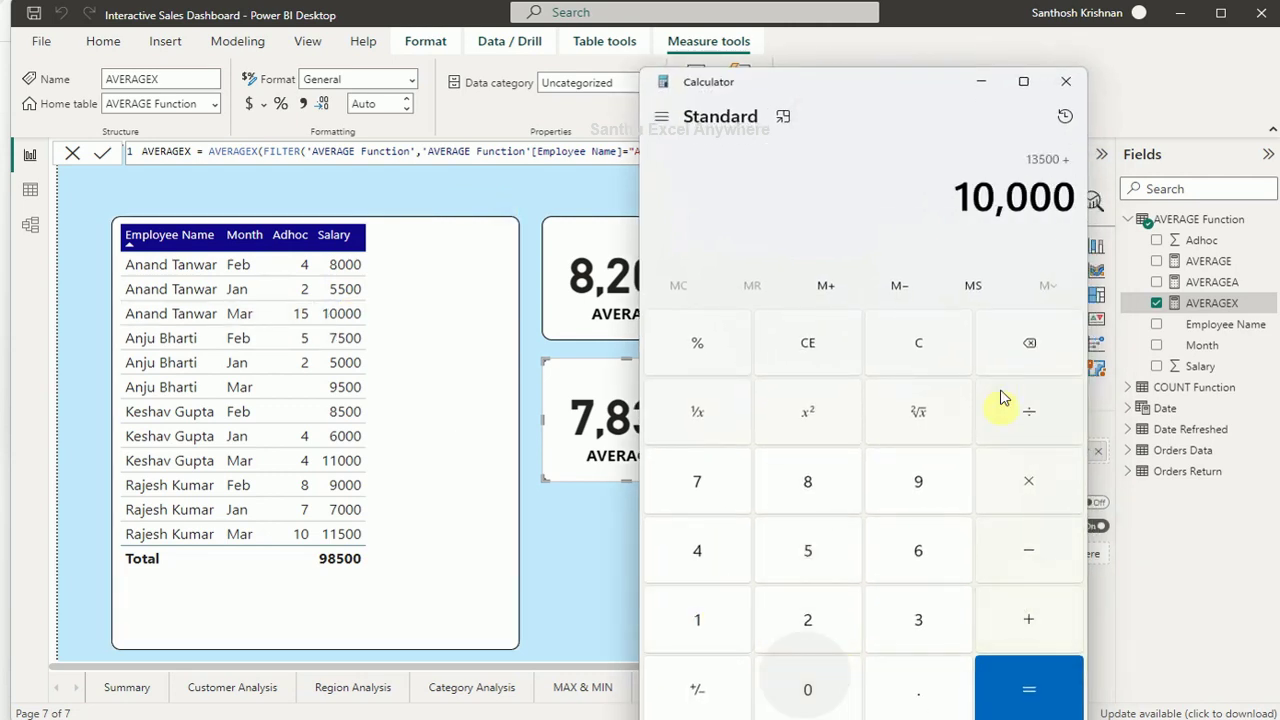
left_click(1018, 627)
Step: Divide 23,500 by 3 to get 7,833.33, then close Calculator
left_click(1034, 423)
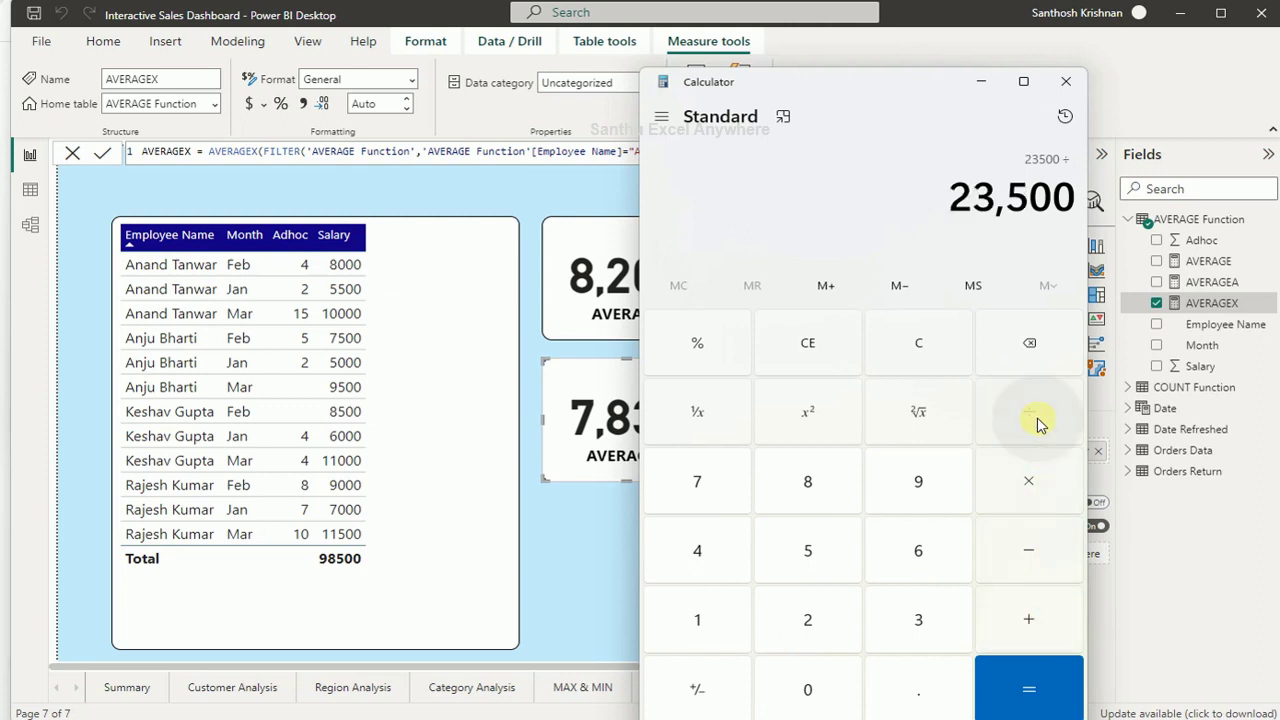
left_click(936, 620)
left_click(1015, 675)
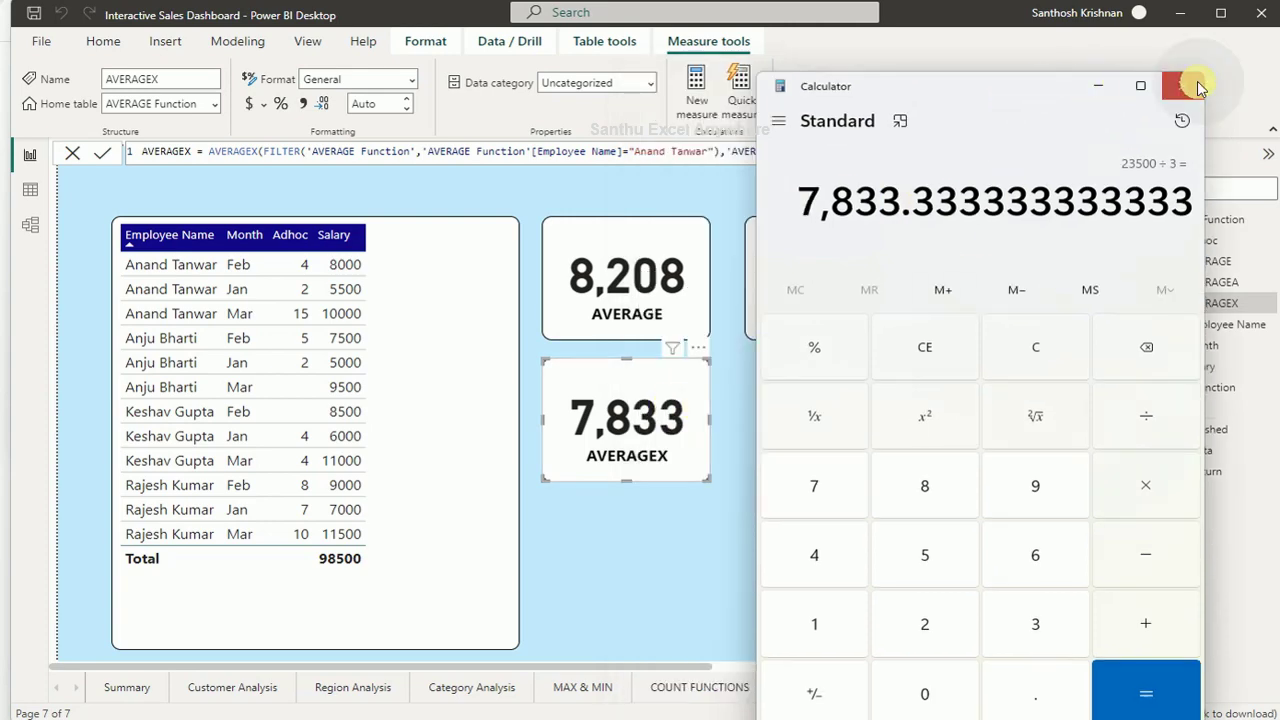
left_click(1191, 86)
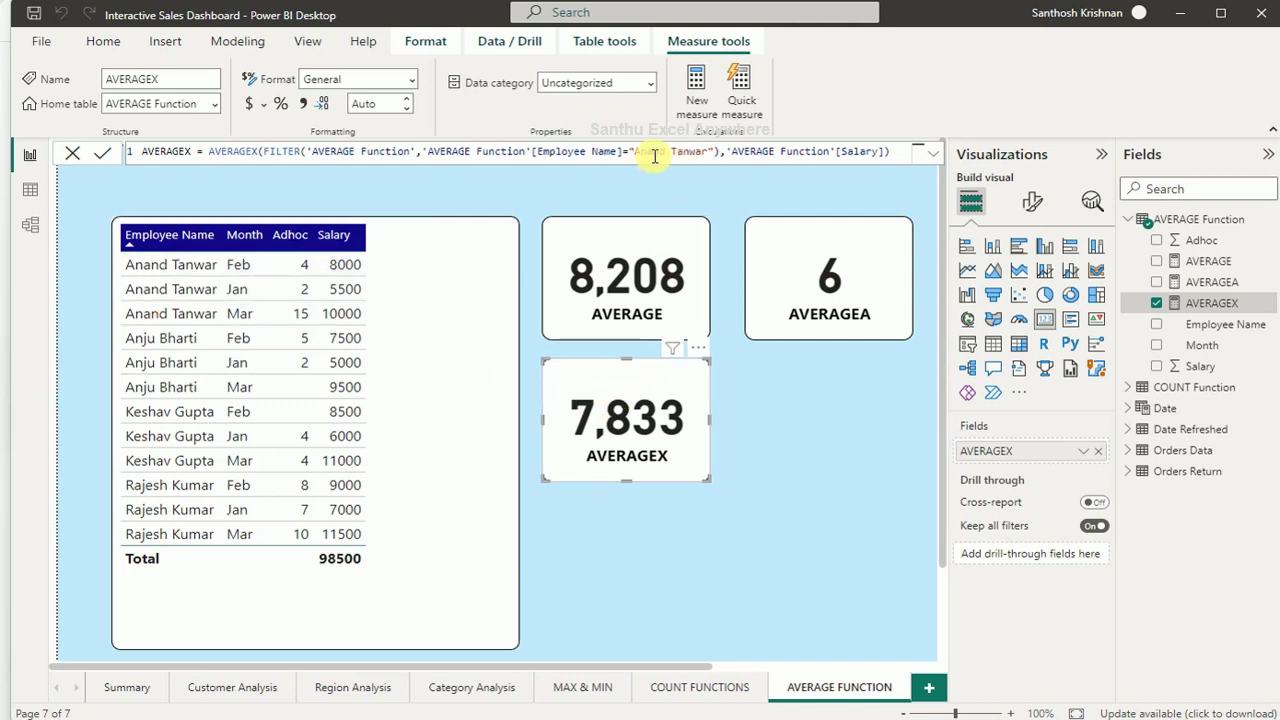
Step: Duplicate the salary table visual and place the copy below the AVERAGEX card
left_click(531, 350)
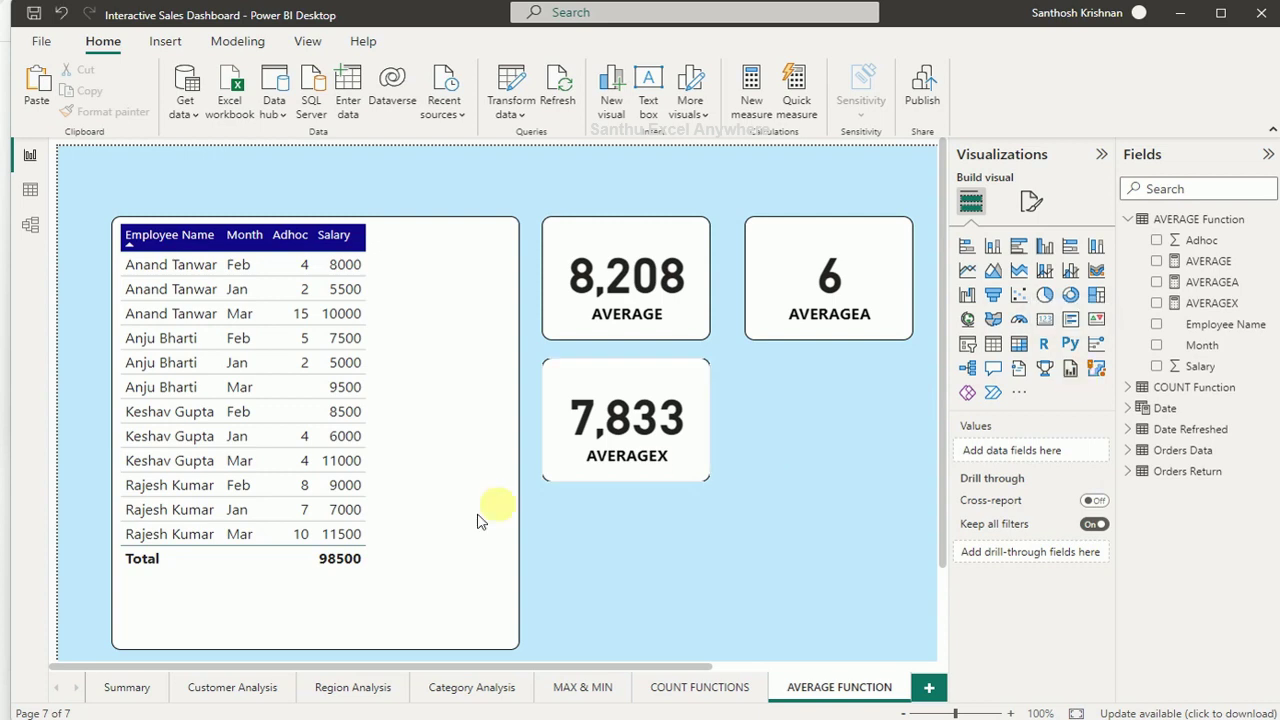
left_click(446, 533)
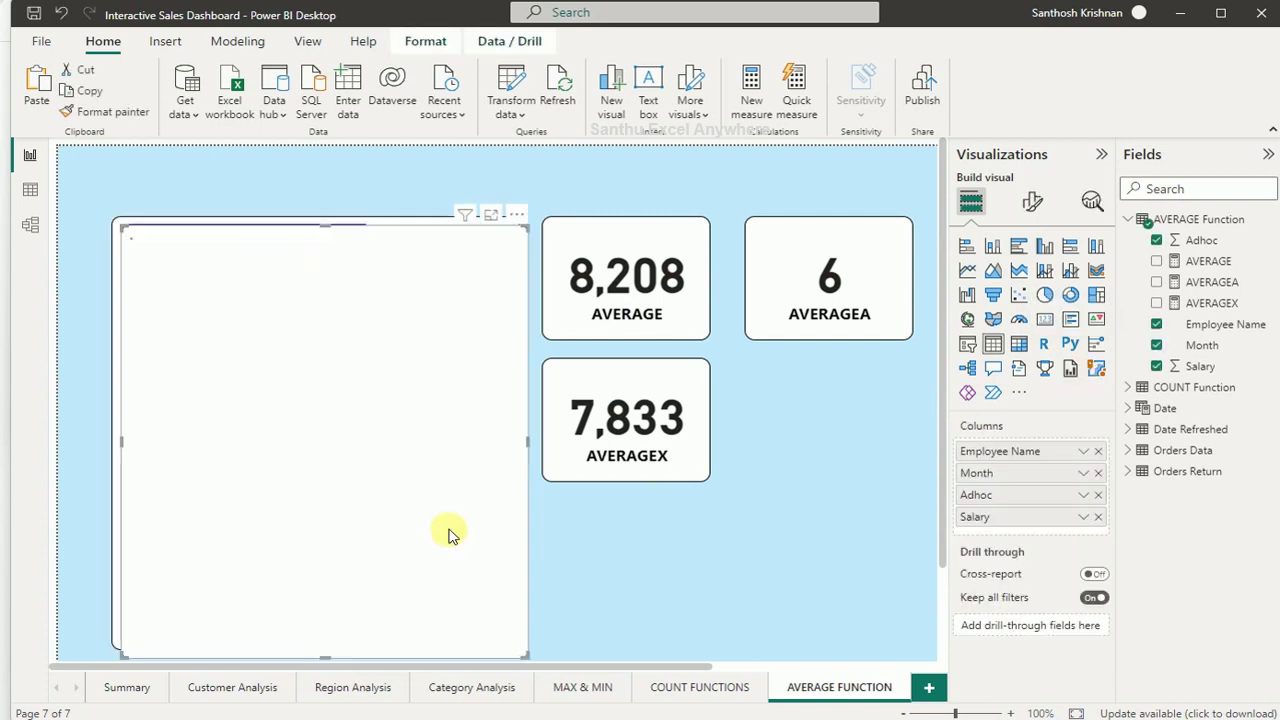
key("ctrl+c")
key("ctrl+v")
left_click_drag(743, 528, 777, 451)
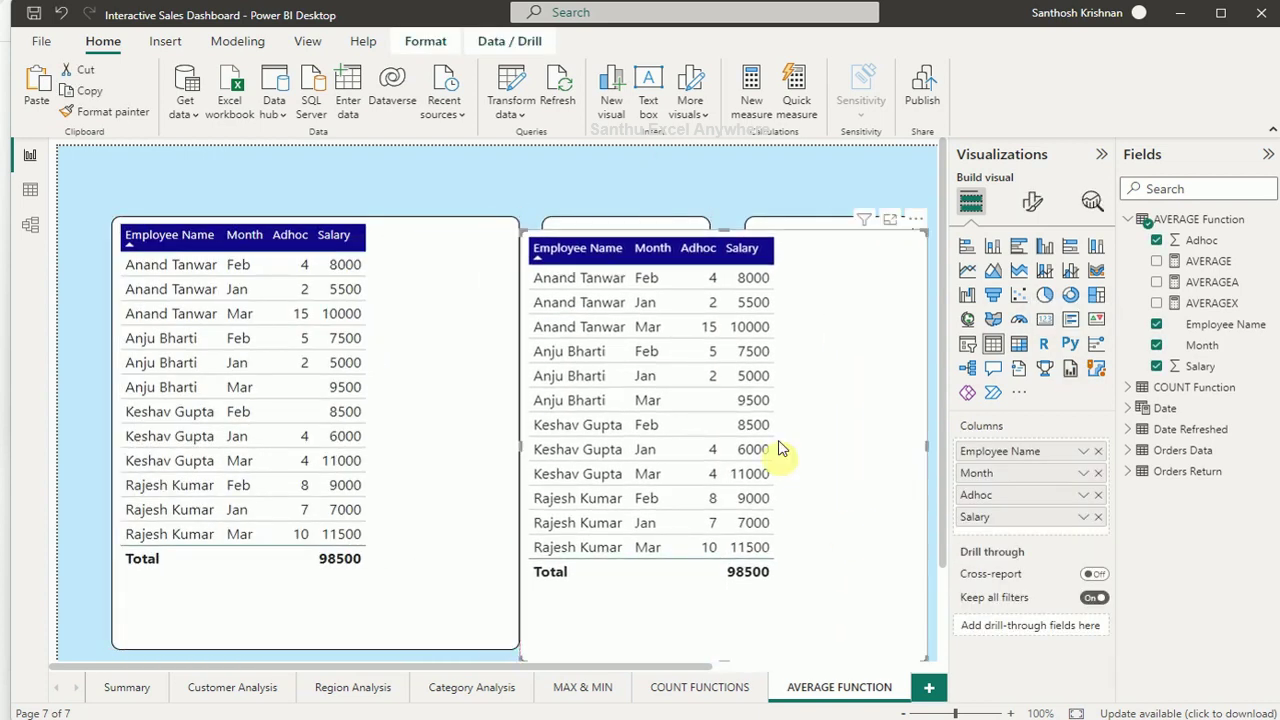
left_click_drag(728, 236, 745, 525)
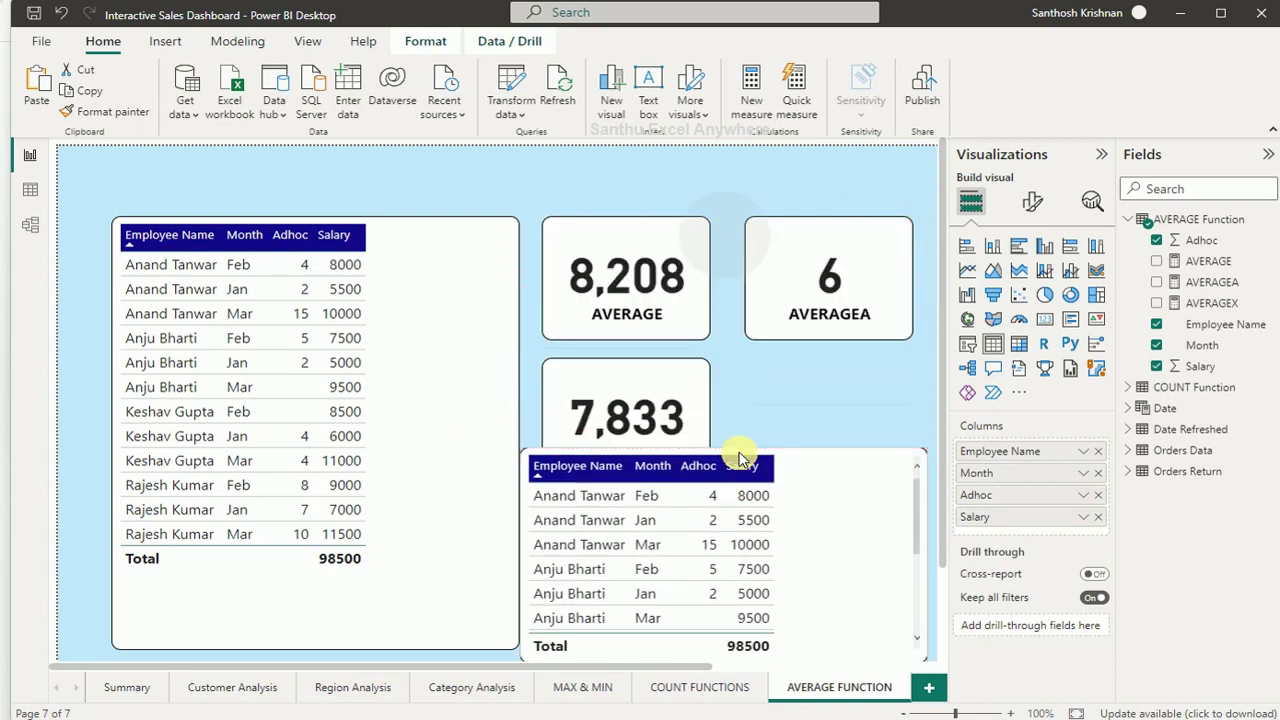
Step: Remove Employee Name, Month, Adhoc and Salary from the copied table
left_click(1098, 452)
left_click(1098, 451)
left_click(1098, 451)
left_click(1098, 451)
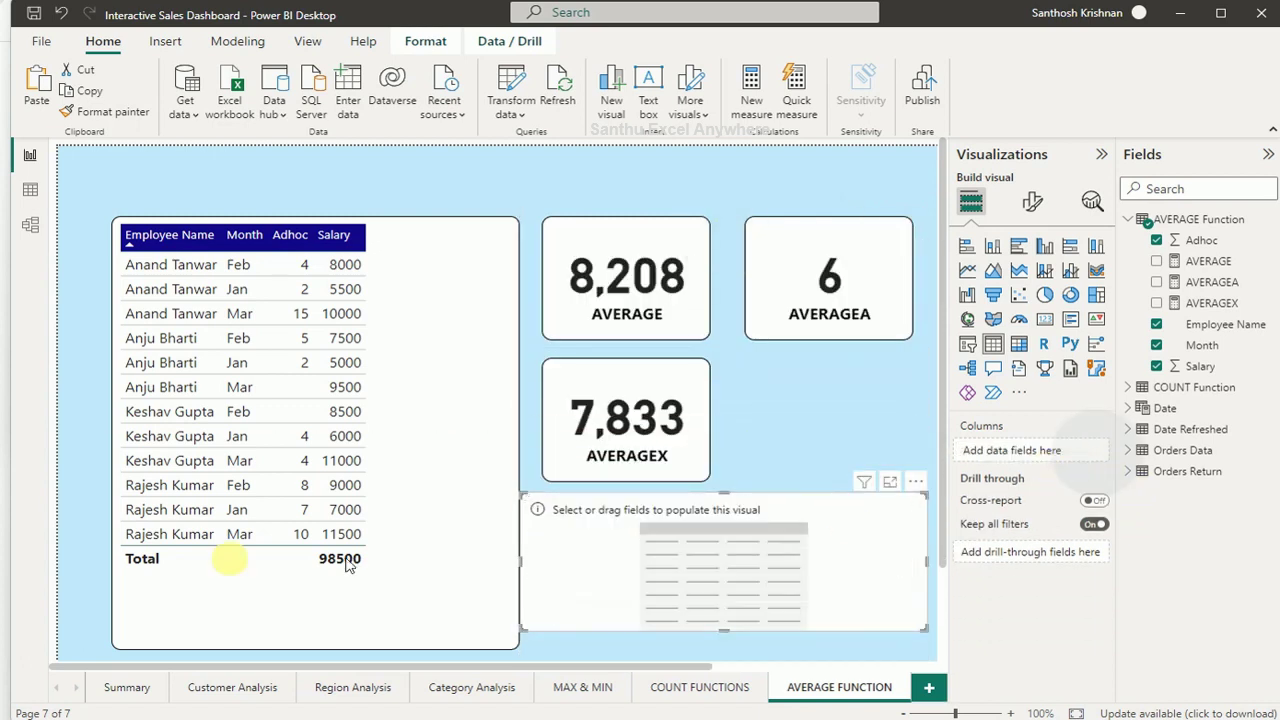
Step: Add Employee Name, Sum of Salary, AVERAGE and AVERAGEA to the empty table
left_click_drag(1220, 330, 745, 545)
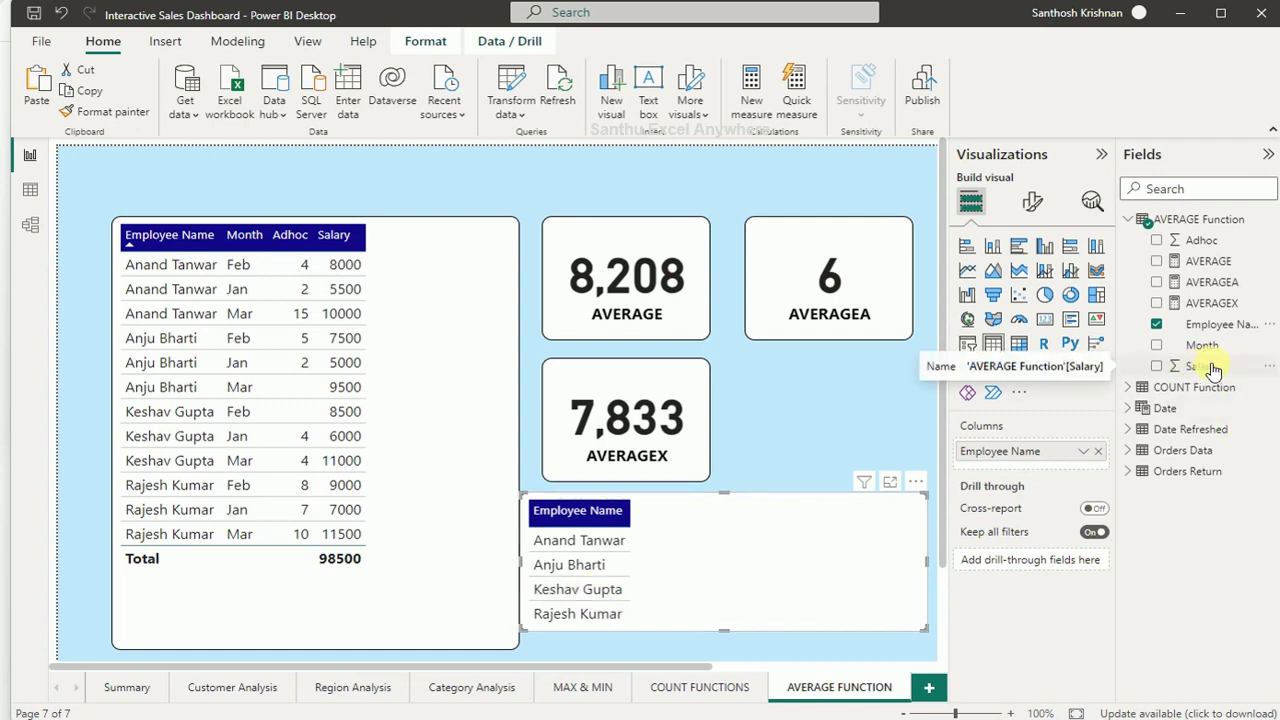
left_click_drag(1208, 368, 778, 560)
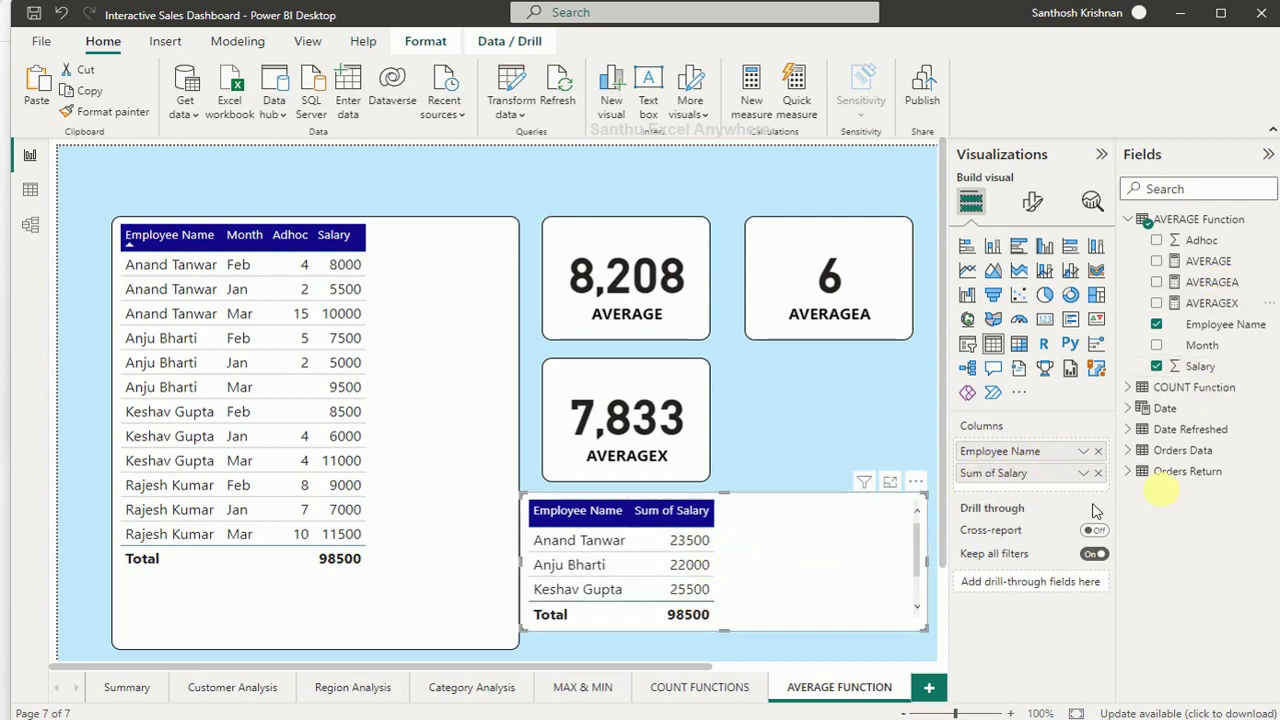
left_click_drag(1221, 271, 810, 567)
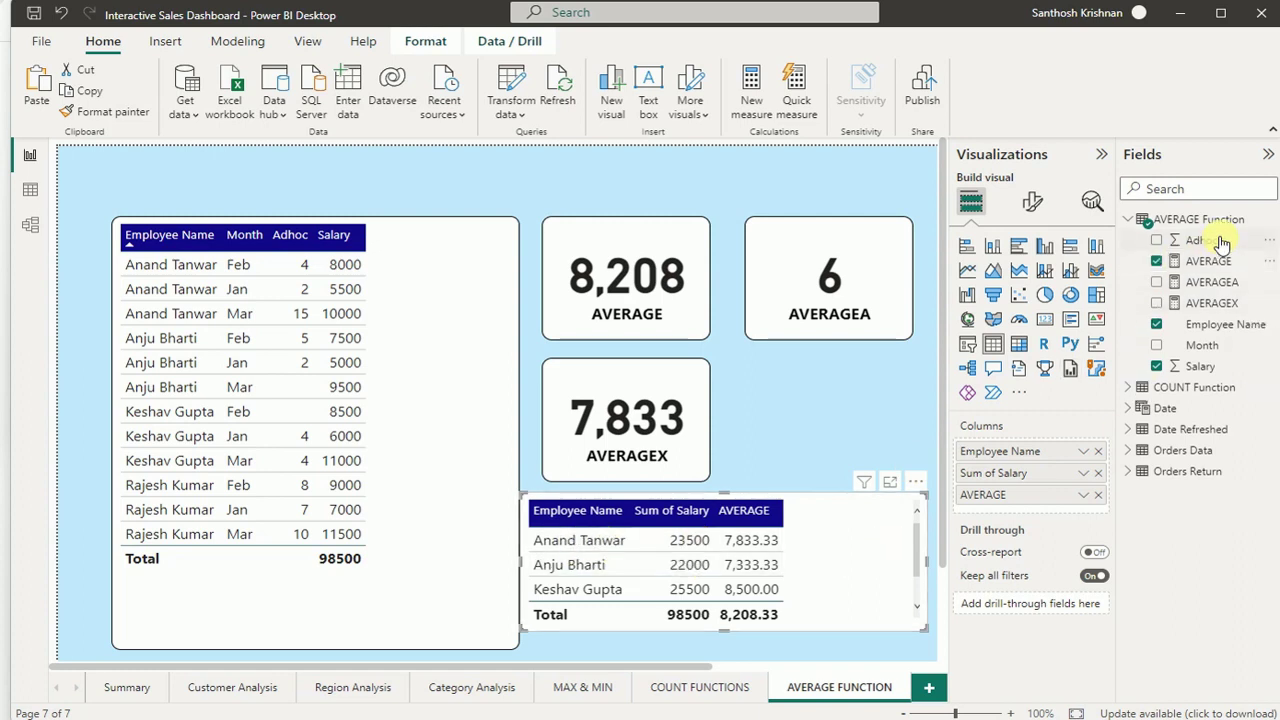
mouse_move(1220, 244)
left_mouse_down()
mouse_move(1176, 279)
mouse_move(1190, 245)
left_mouse_up()
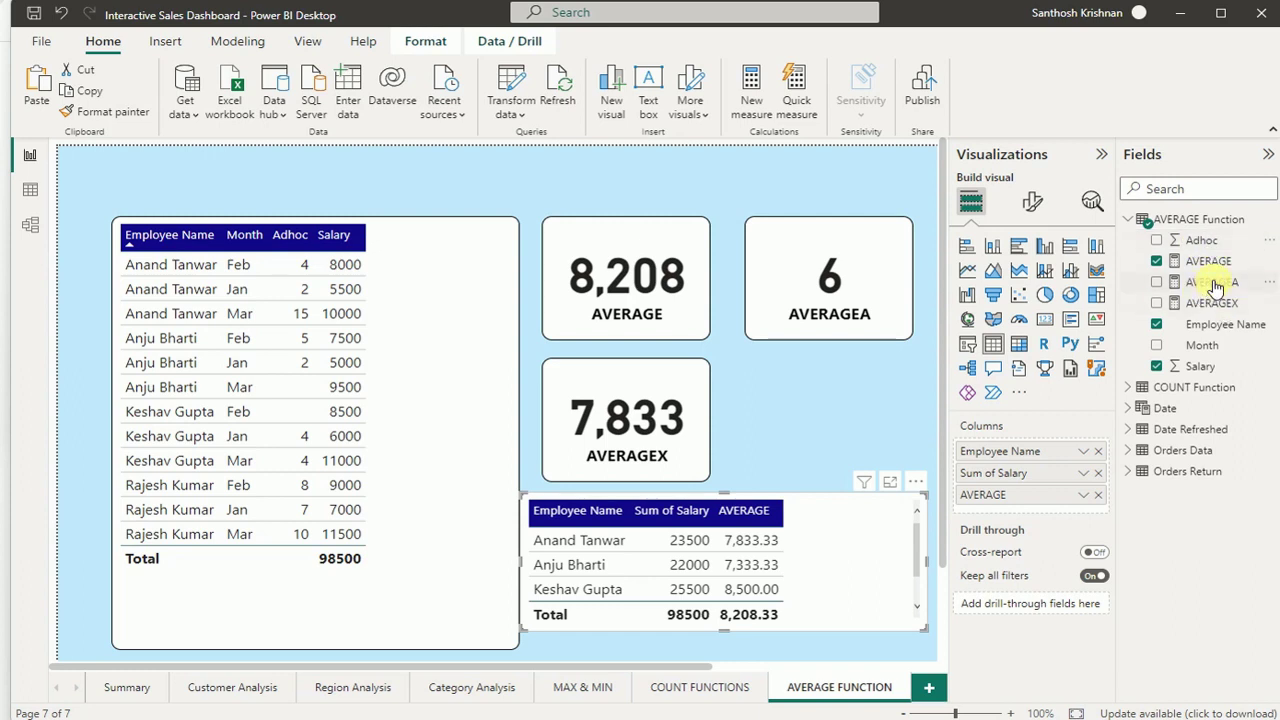
left_click_drag(1215, 287, 868, 578)
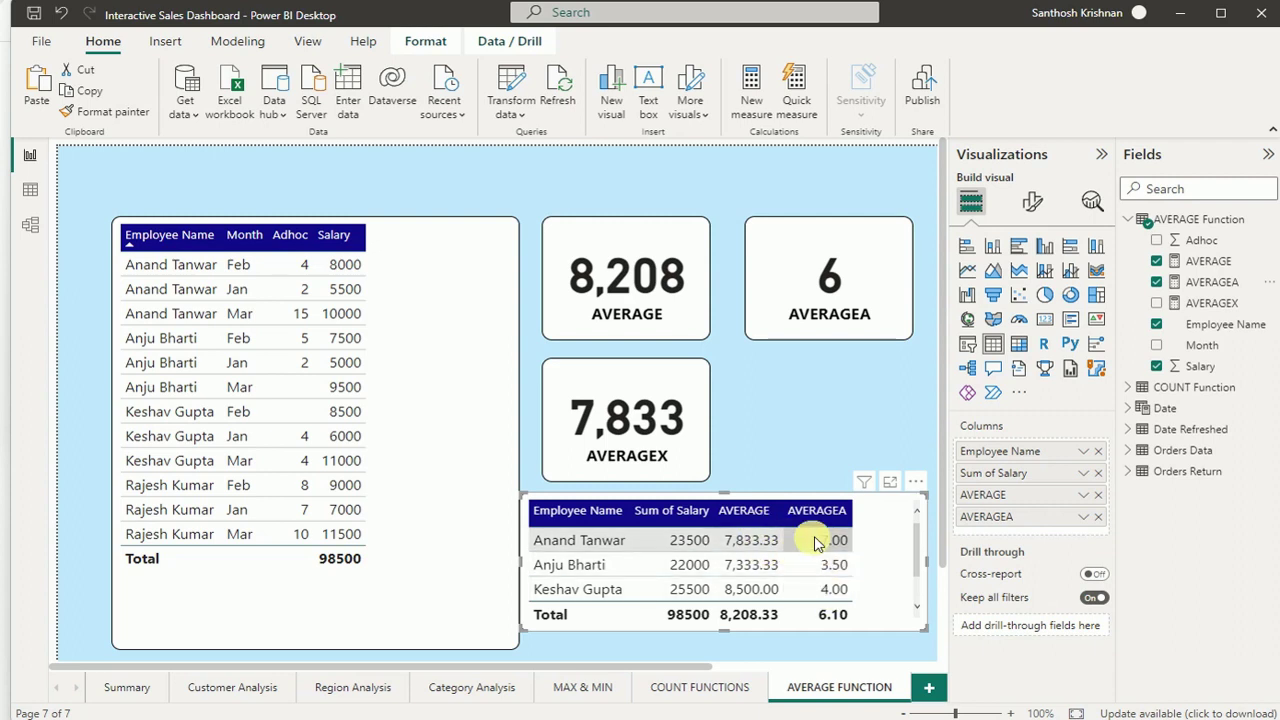
Step: Set the AVERAGEA column's value decimal places to 0 so it shows whole numbers
left_click(1033, 202)
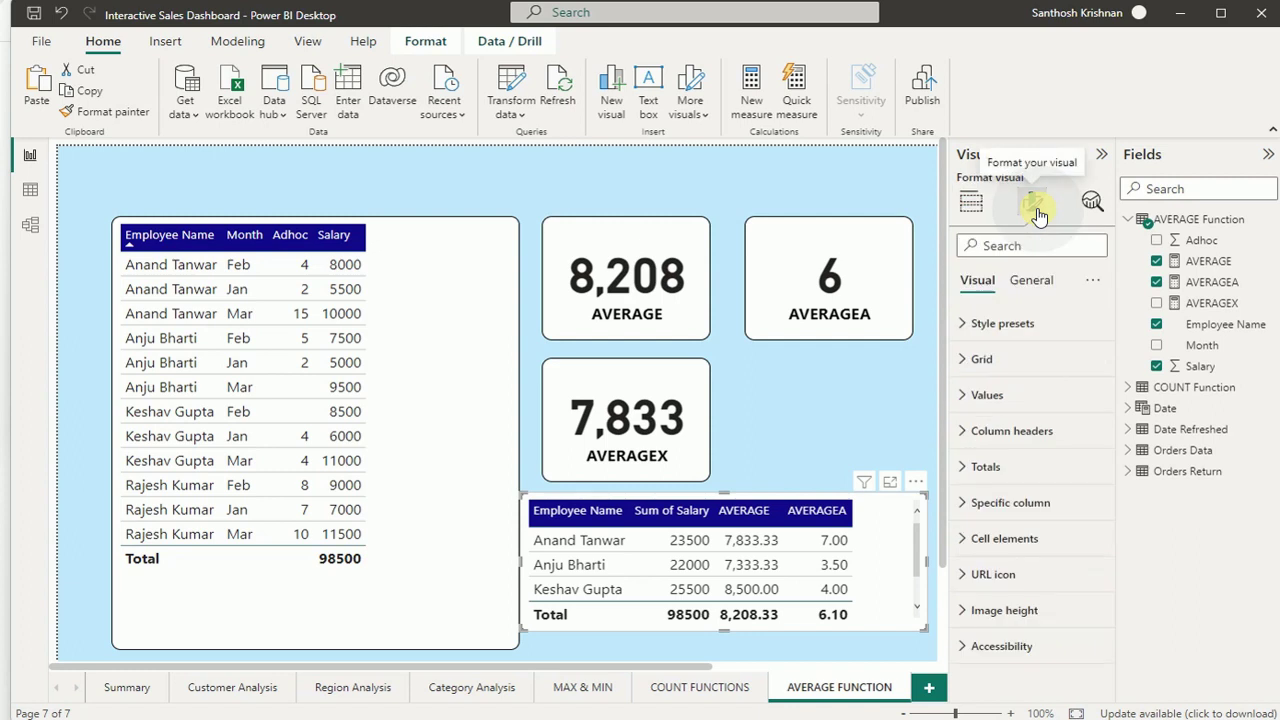
left_click(1029, 505)
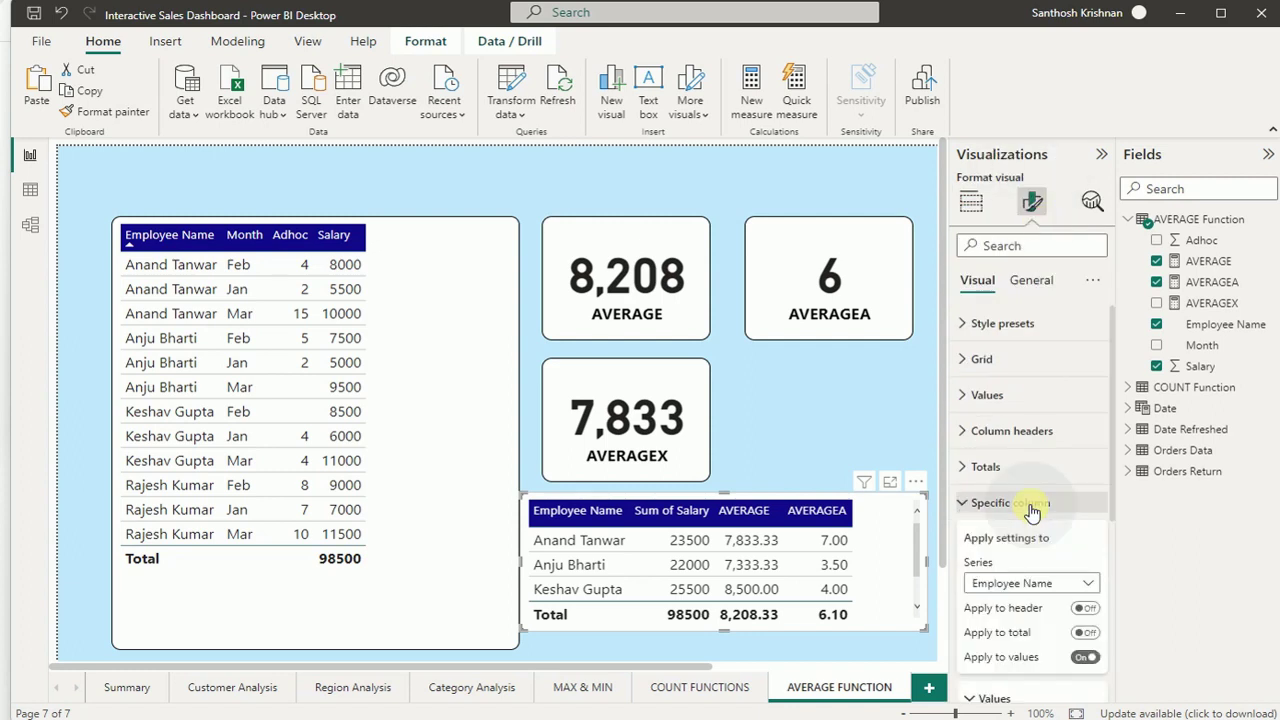
left_click(1050, 586)
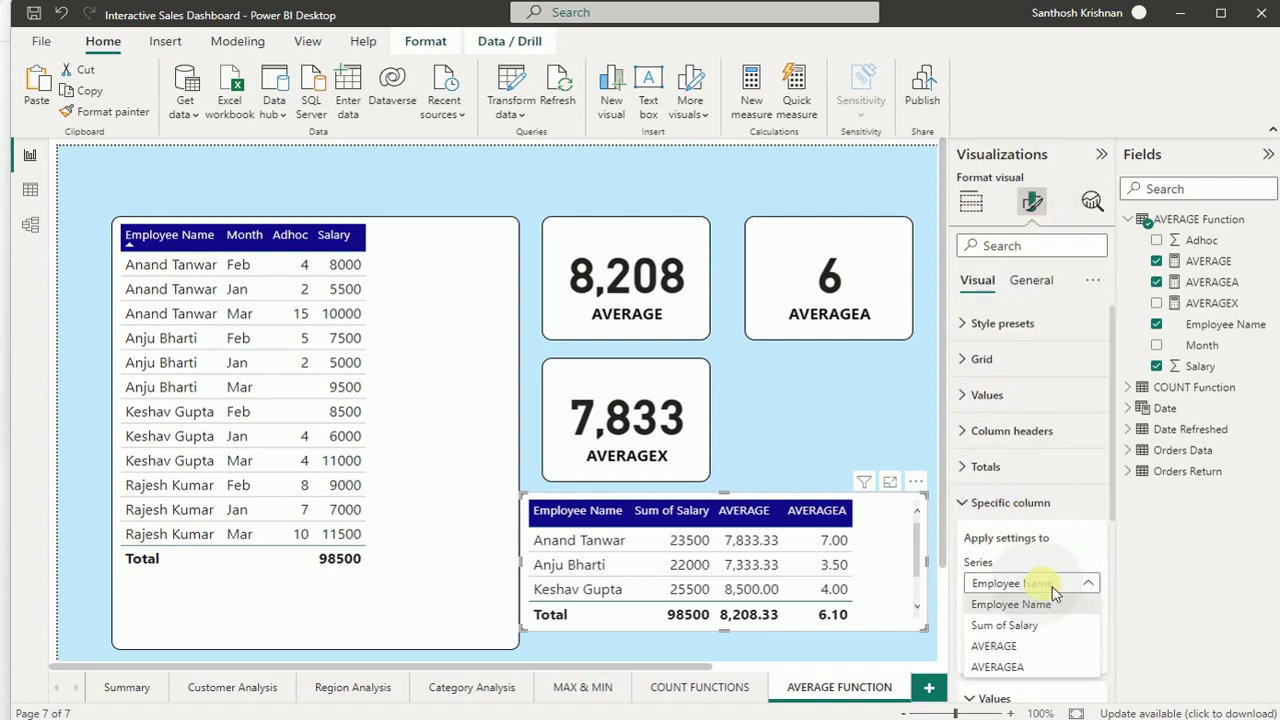
left_click(1033, 663)
scroll(1035, 625, "down", 2)
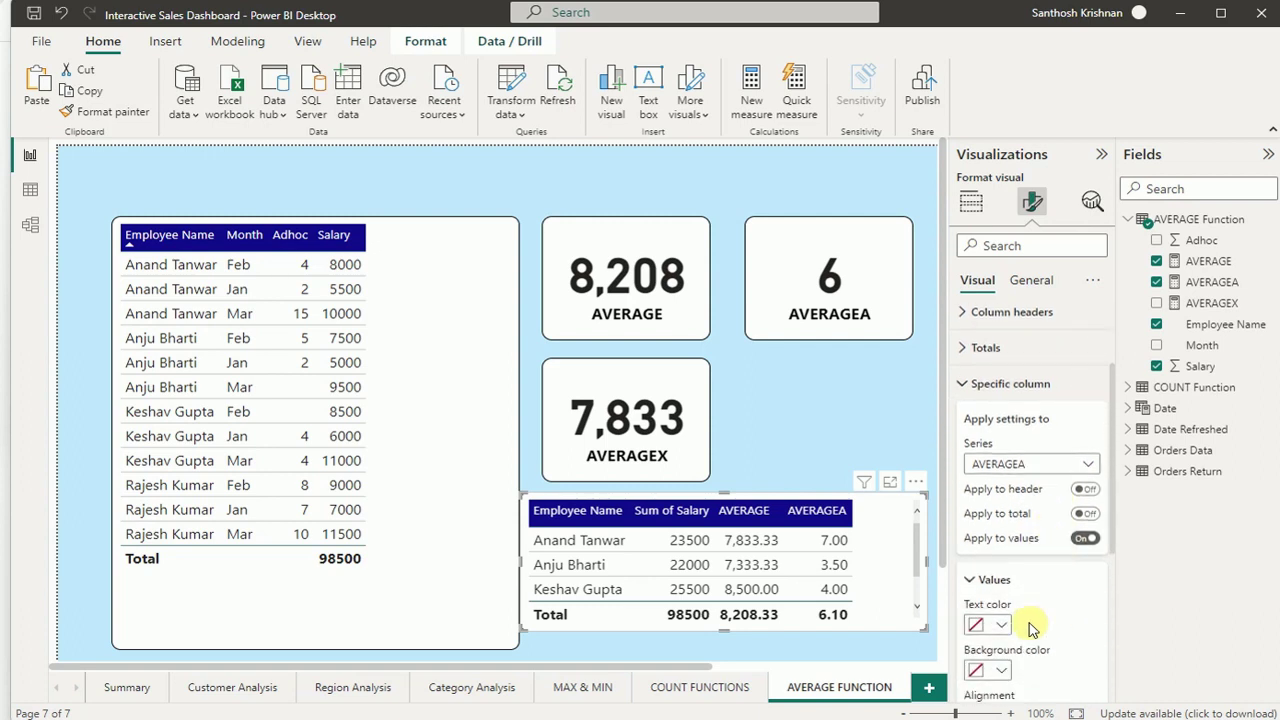
scroll(1033, 627, "down", 2)
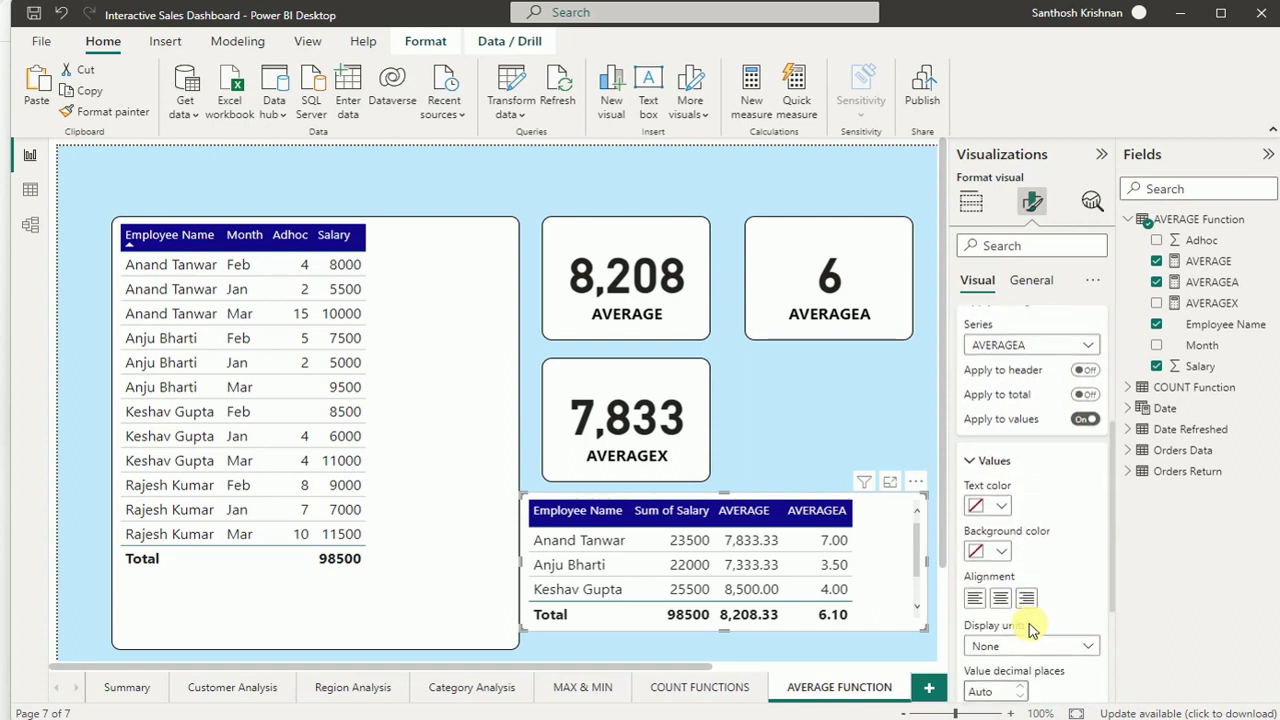
left_click(1008, 691)
type("0")
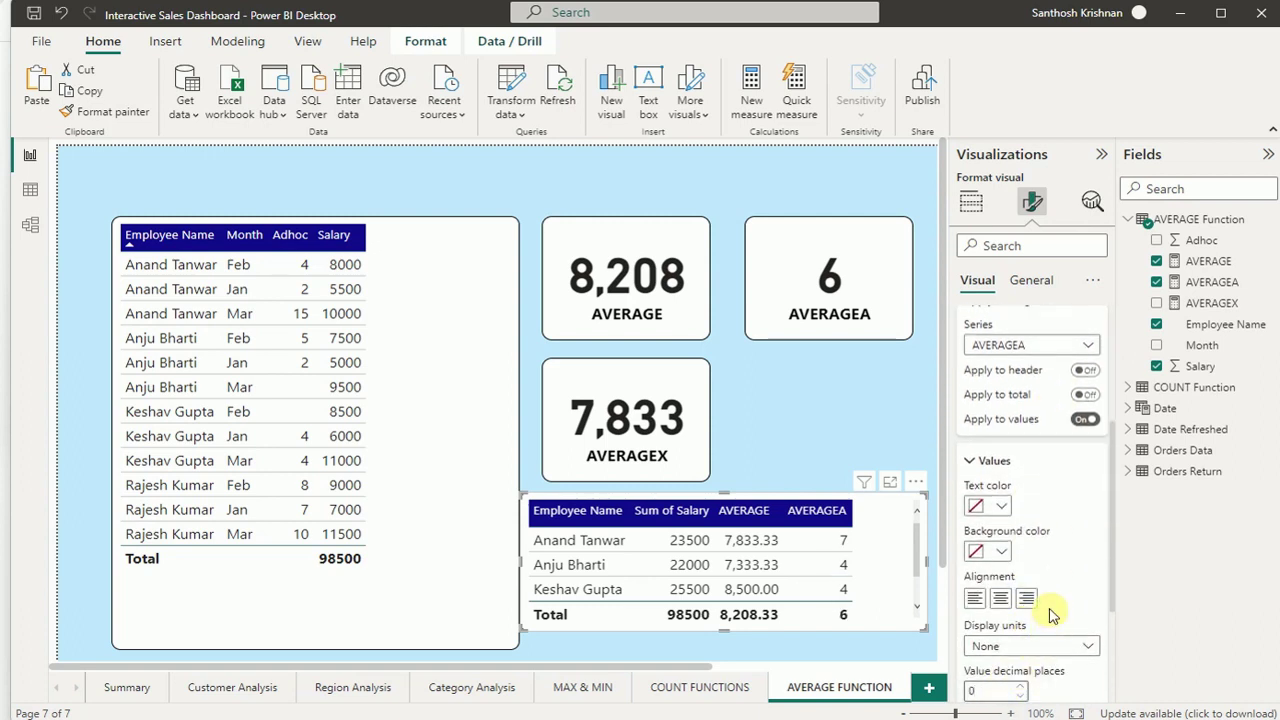
scroll(1040, 400, "up", 5)
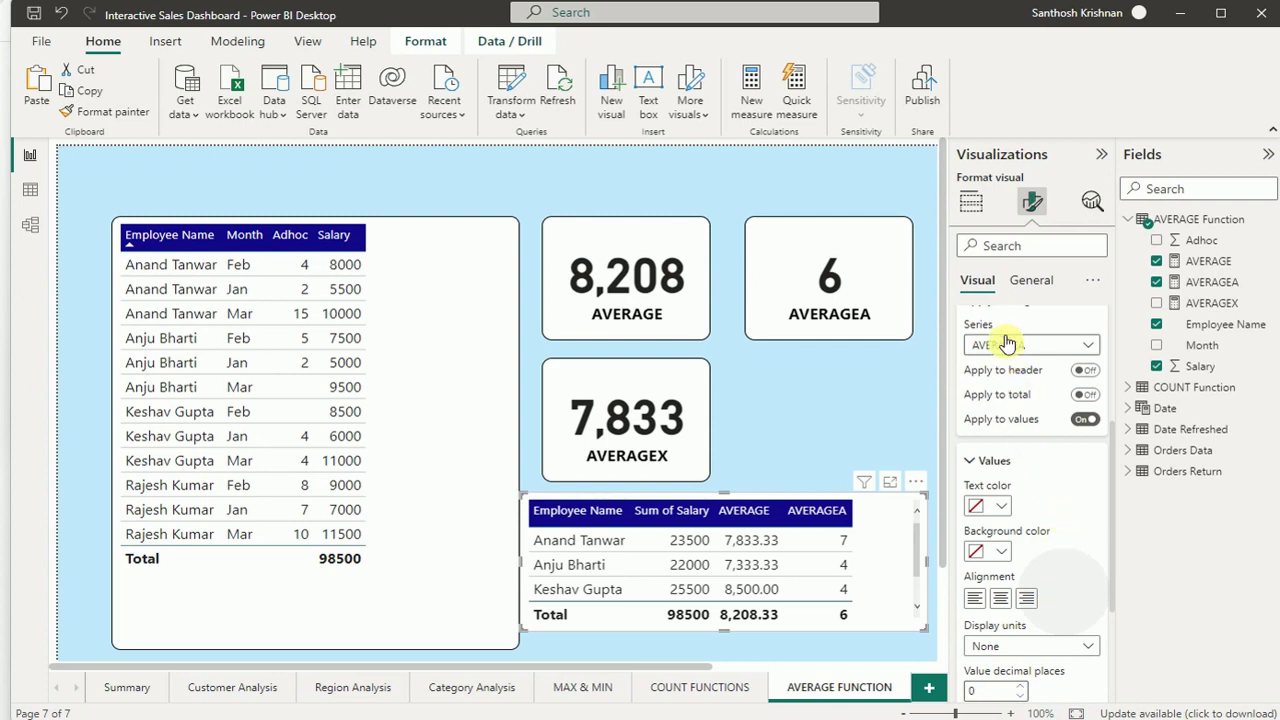
left_click(971, 203)
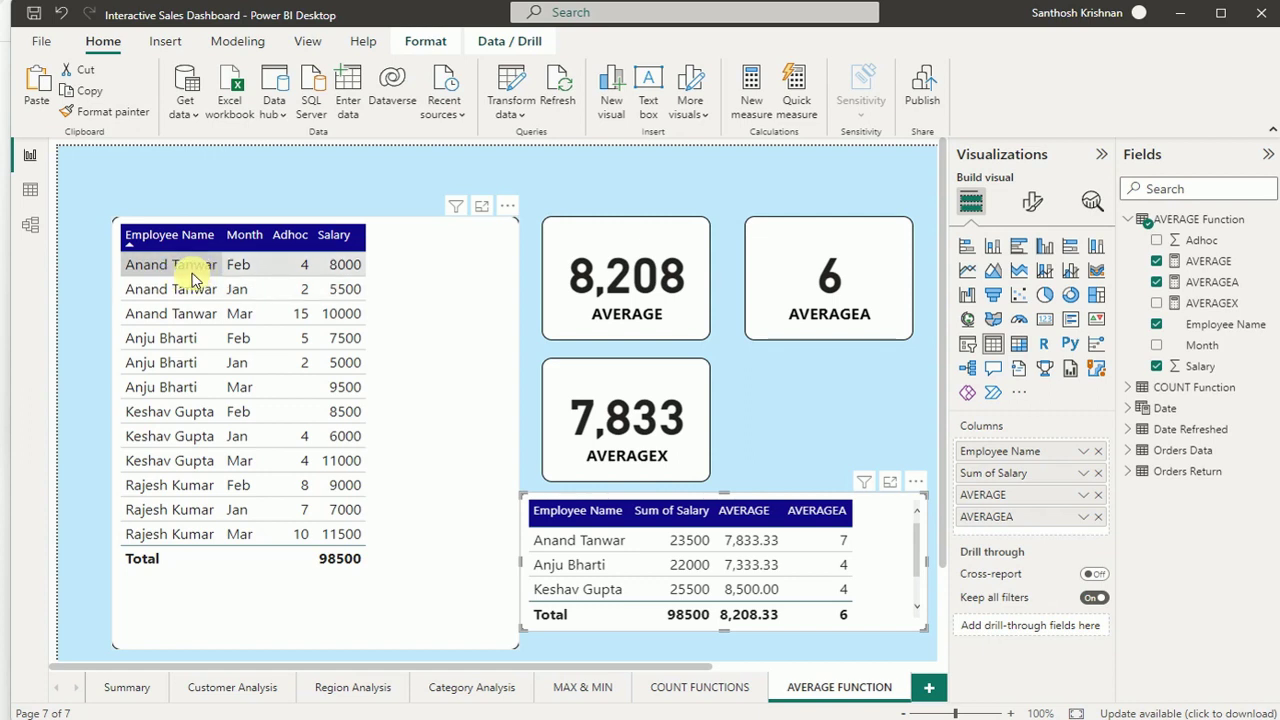
Step: Add the AVERAGEX measure as a new column in the summary table
left_click(1215, 303)
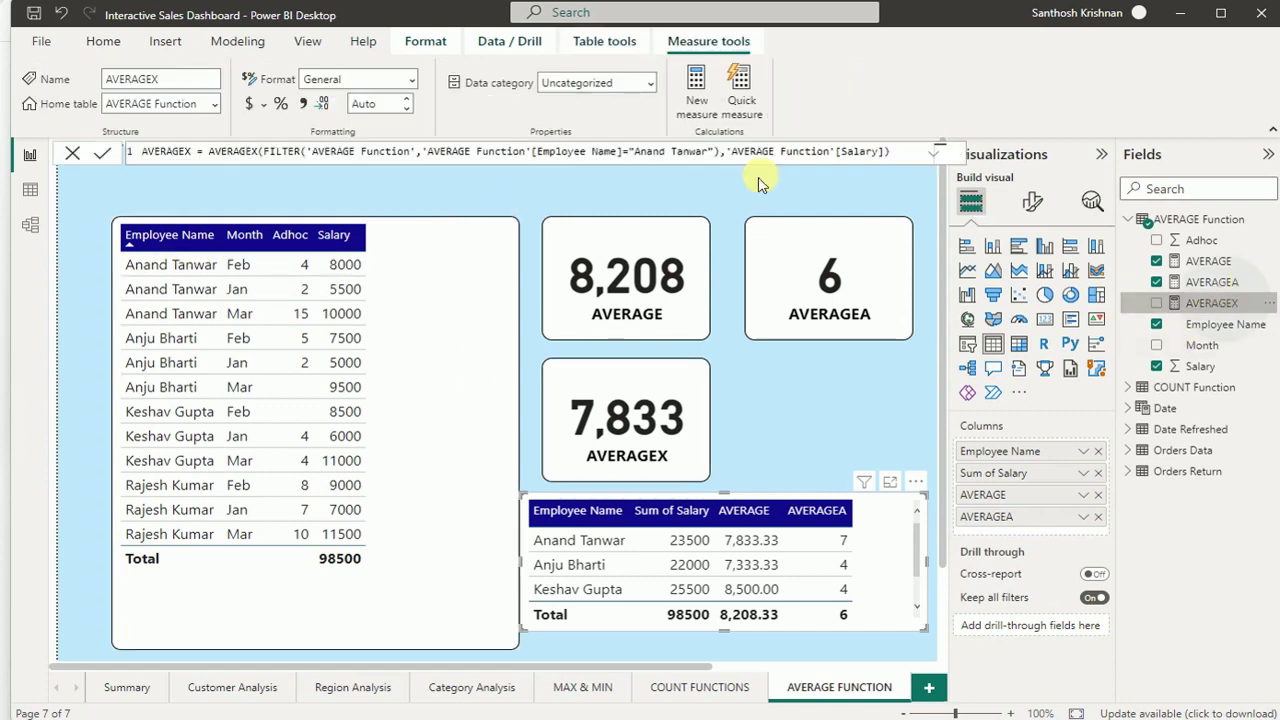
left_click(1208, 305)
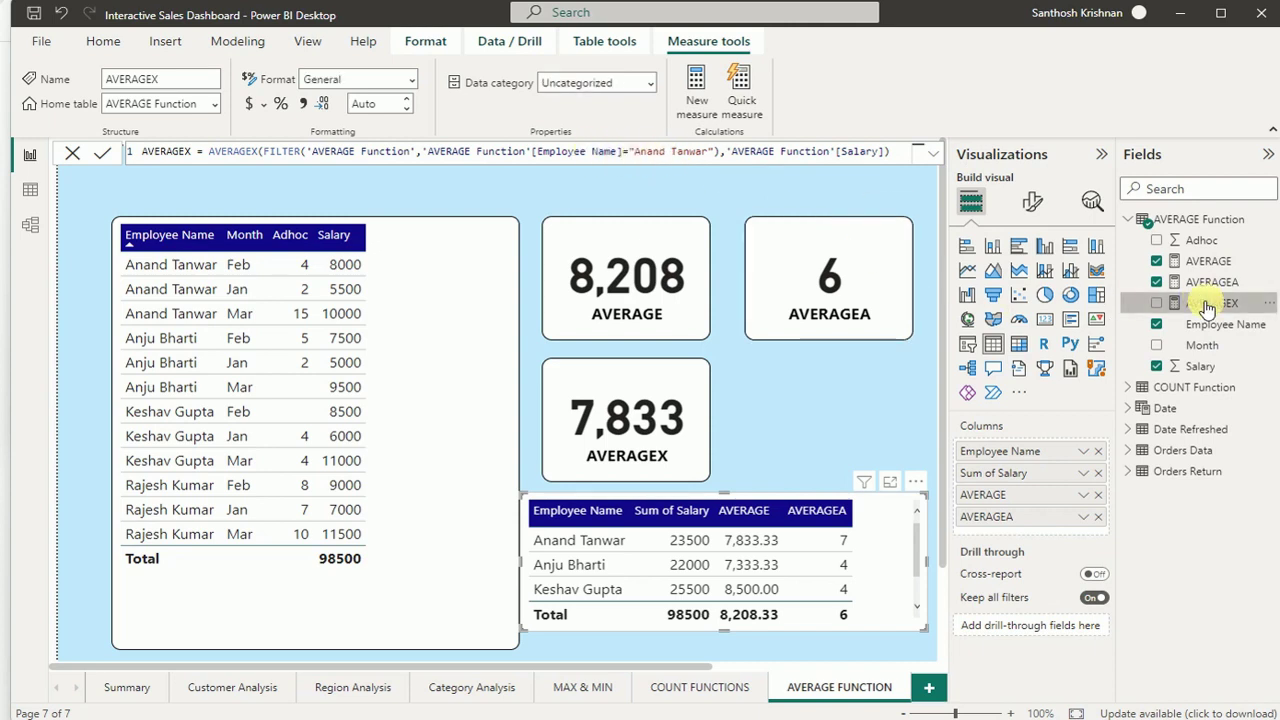
mouse_move(1210, 304)
left_mouse_down()
mouse_move(953, 475)
mouse_move(886, 545)
left_mouse_up()
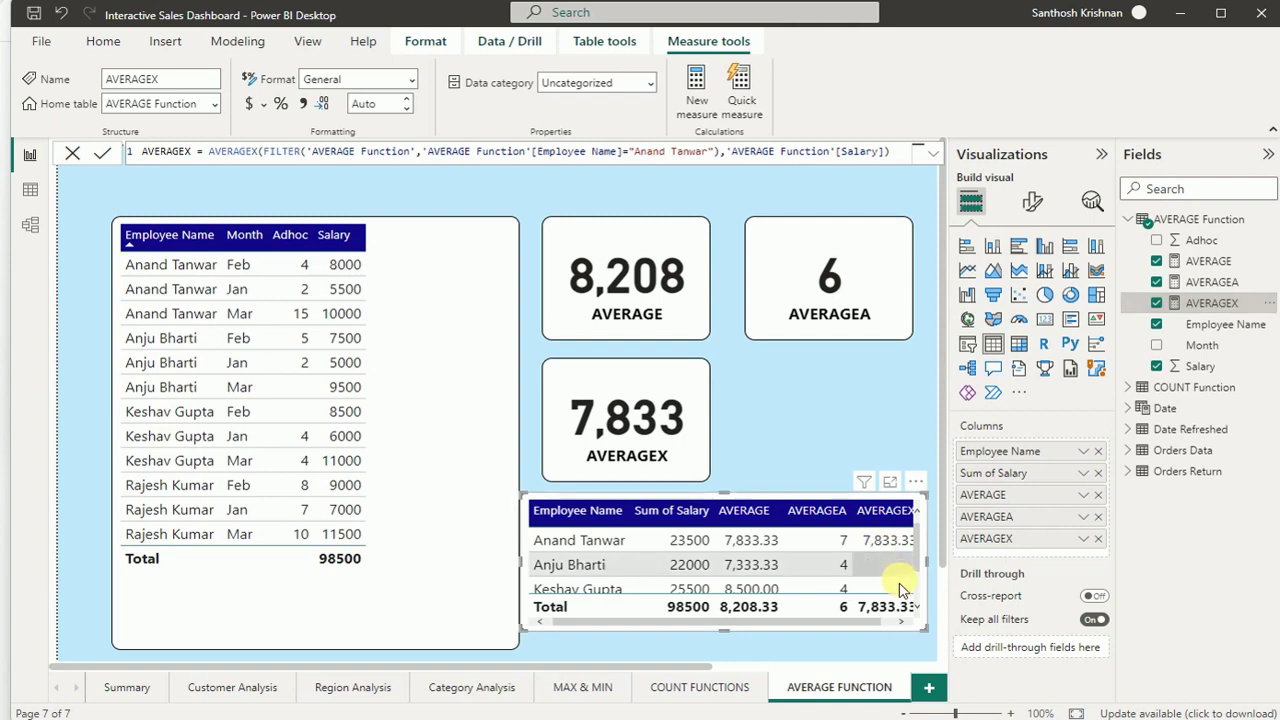
left_click_drag(828, 622, 829, 628)
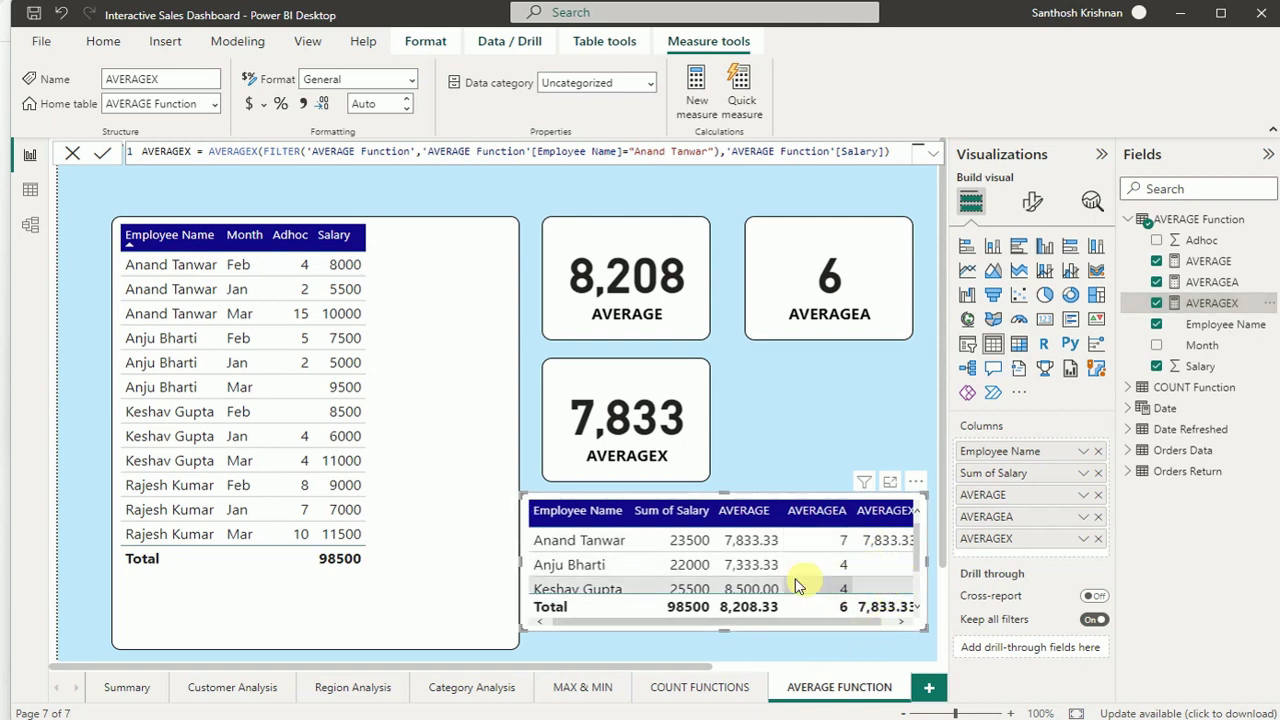
Step: Show the summary table enlarged in Focus mode
scroll(797, 585, "down", 1)
scroll(886, 573, "up", 1)
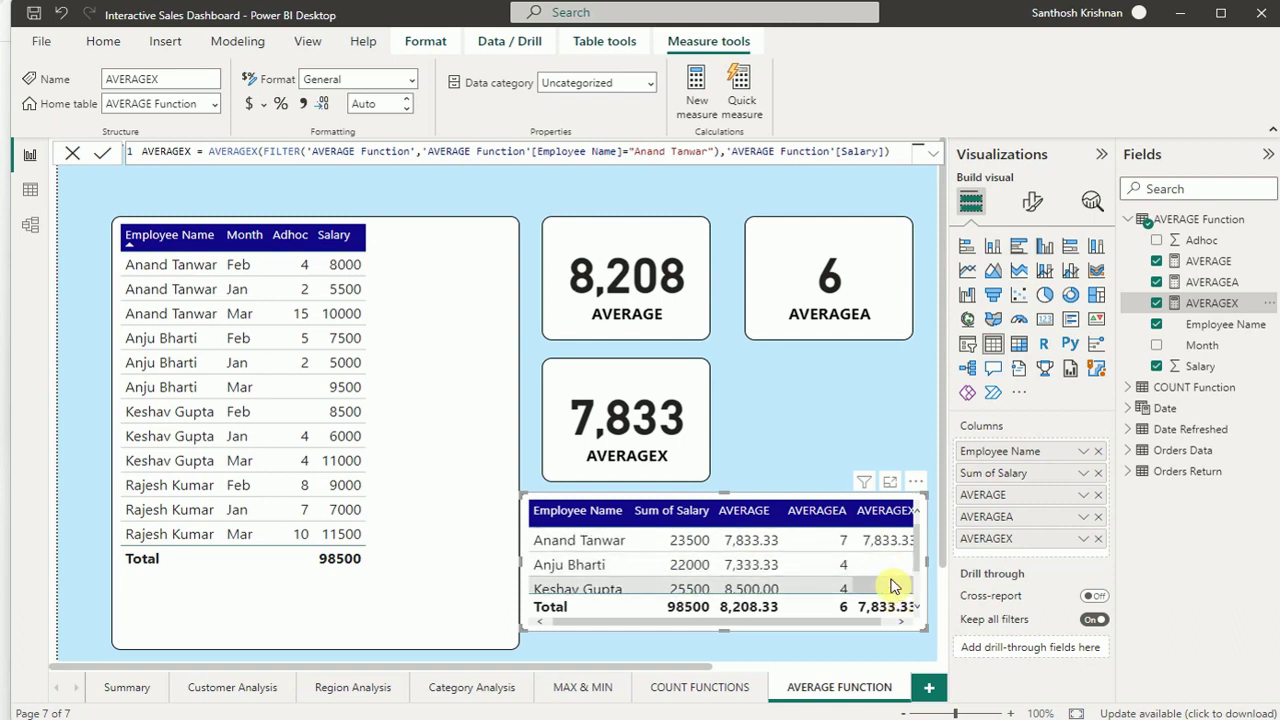
left_click(895, 485)
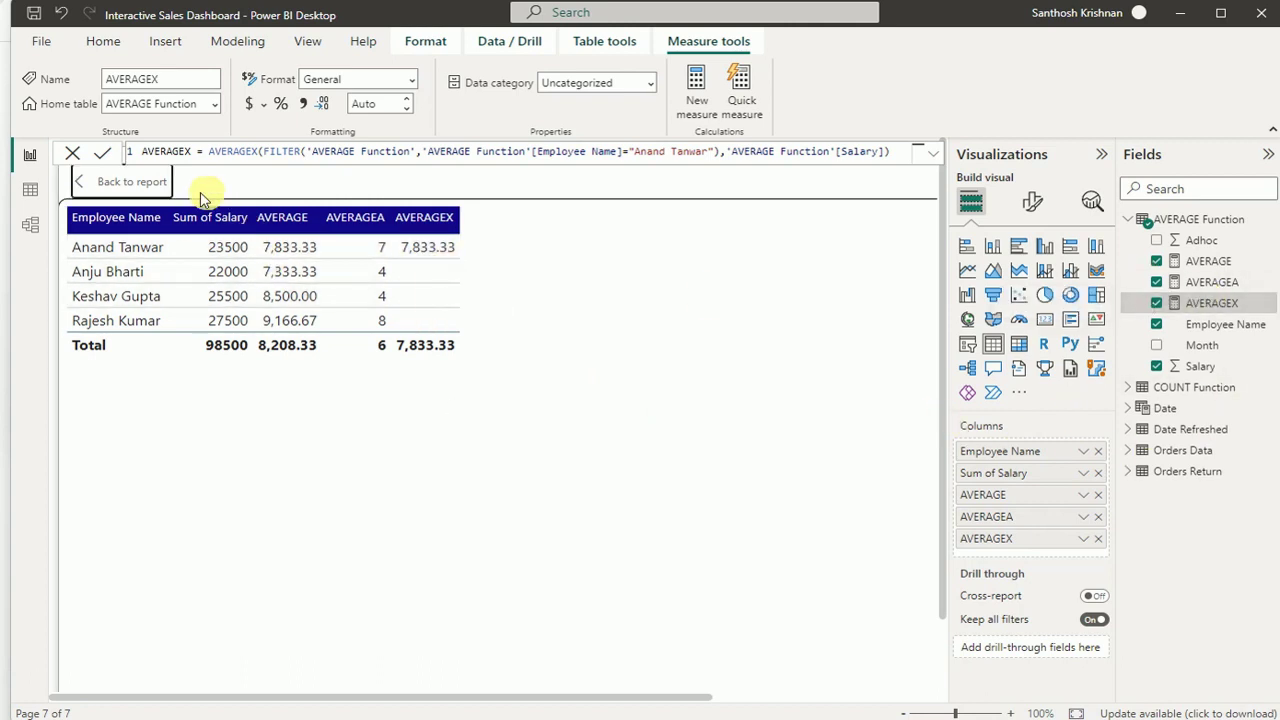
Step: Leave Focus mode and go back to the AVERAGE FUNCTION report page
left_click(130, 184)
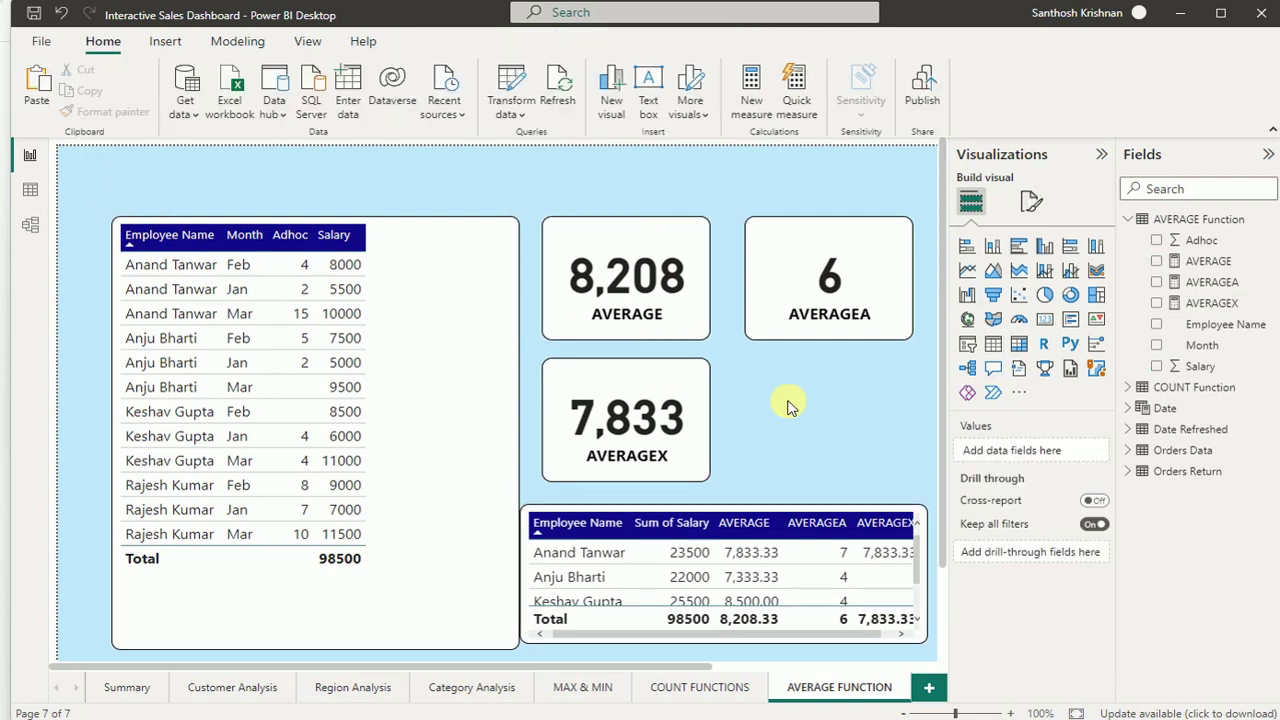